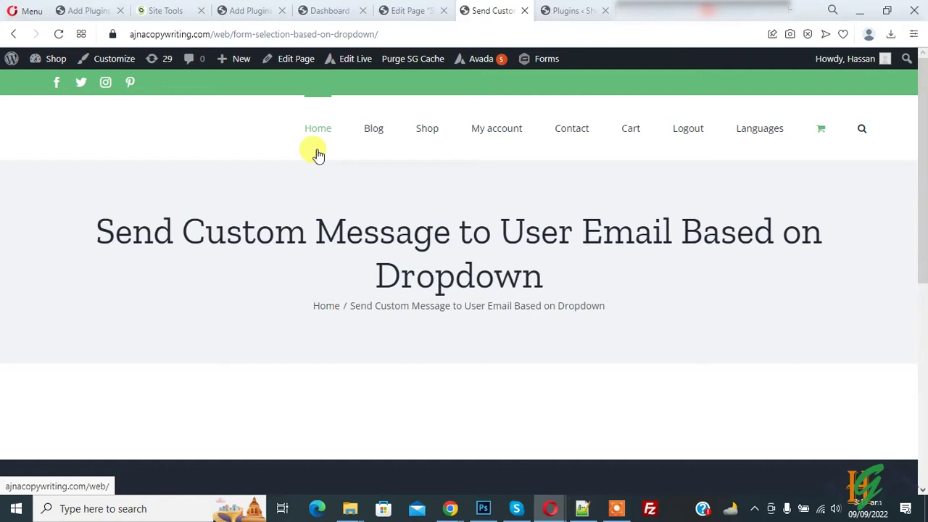
Open the Islamabad Branch Form for editing from the site's list of contact forms in the WordPress dashboard.
{"action": "left_click", "coordinate": [312, 10]}
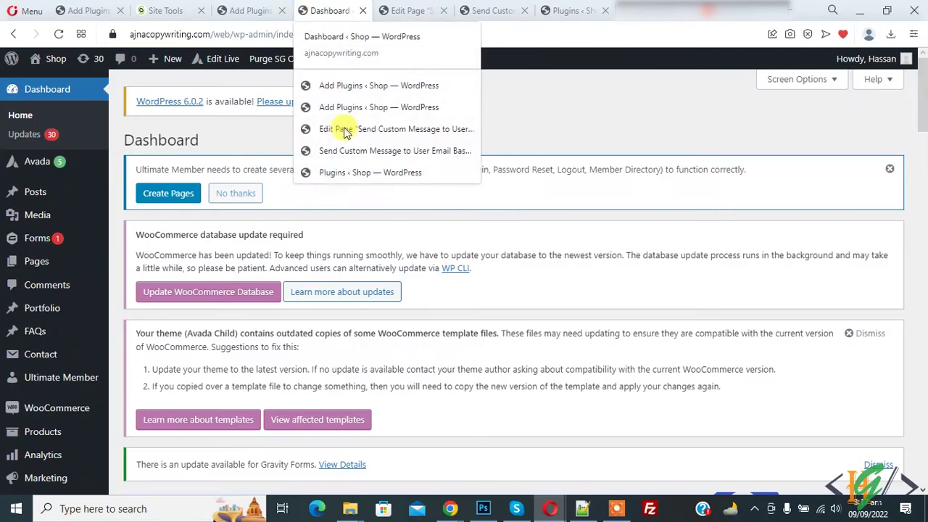
{"action": "mouse_move", "coordinate": [59, 314]}
{"action": "left_click", "coordinate": [40, 355]}
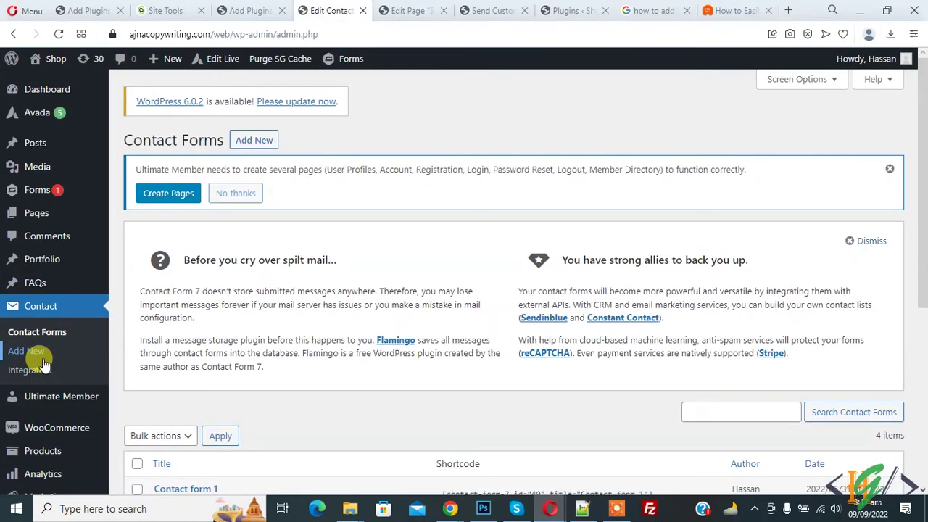
{"action": "scroll", "coordinate": [298, 250], "scroll_direction": "down", "scroll_amount": 3}
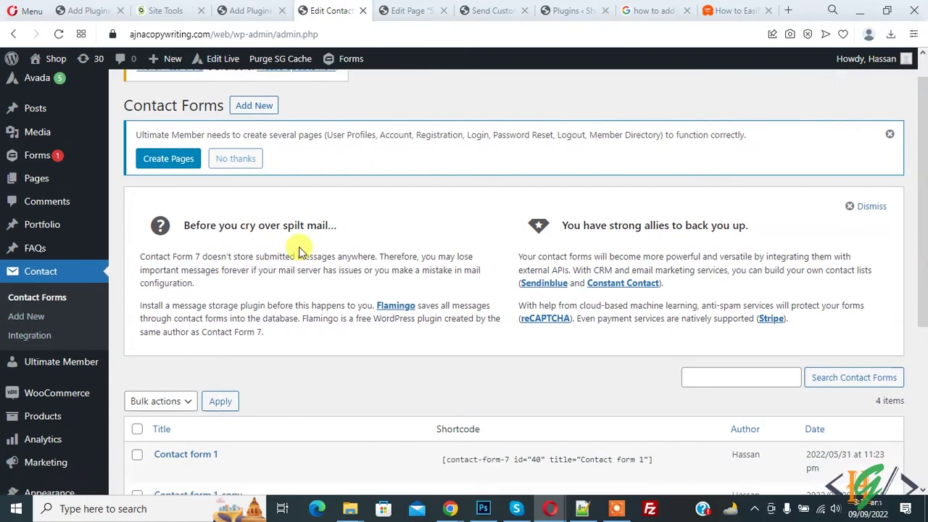
{"action": "scroll", "coordinate": [312, 275], "scroll_direction": "down", "scroll_amount": 2}
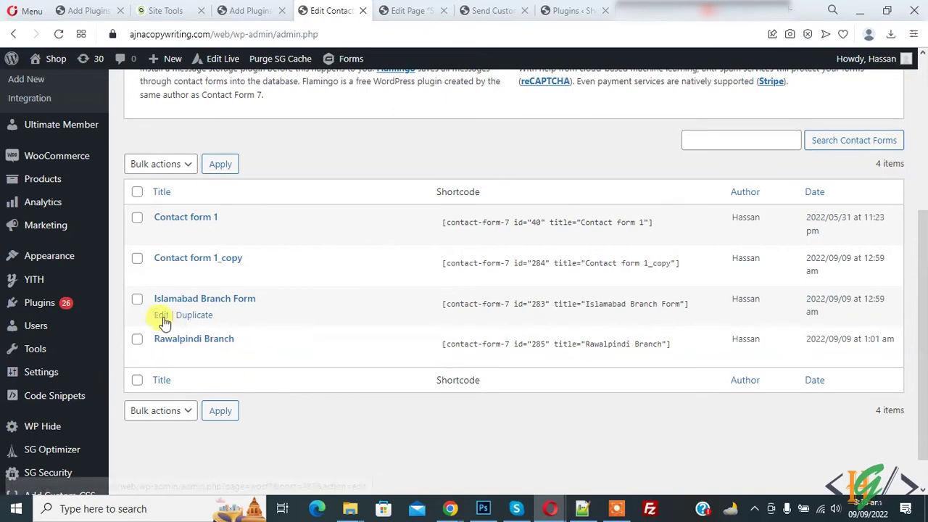
{"action": "left_click", "coordinate": [161, 317]}
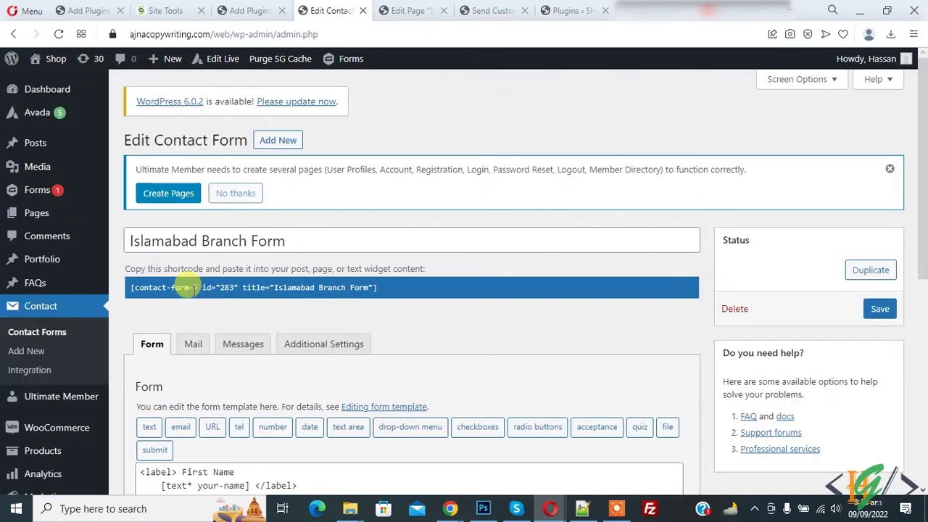
Enable the additional Mail (2) template in the Islamabad Branch Form's mail settings, with [your-email] as its recipient.
{"action": "scroll", "coordinate": [196, 287], "scroll_direction": "down", "scroll_amount": 3}
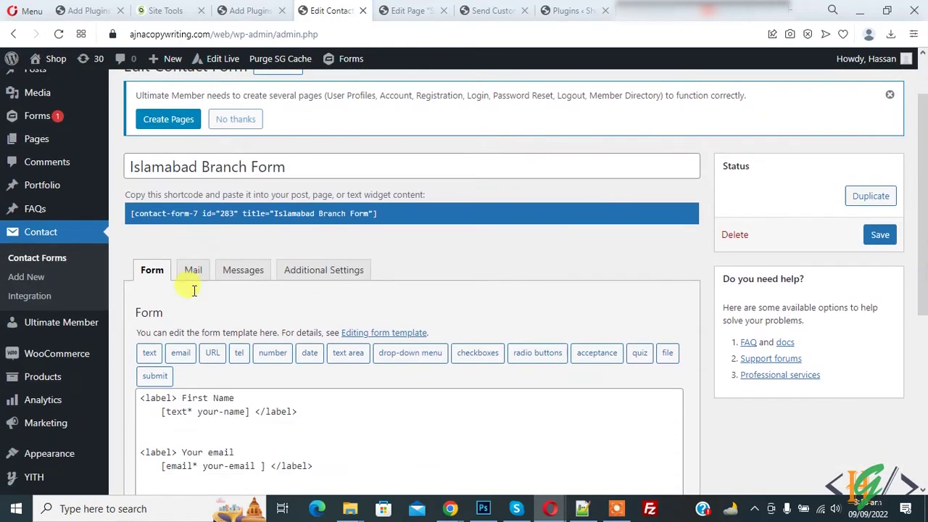
{"action": "scroll", "coordinate": [232, 331], "scroll_direction": "down", "scroll_amount": 1}
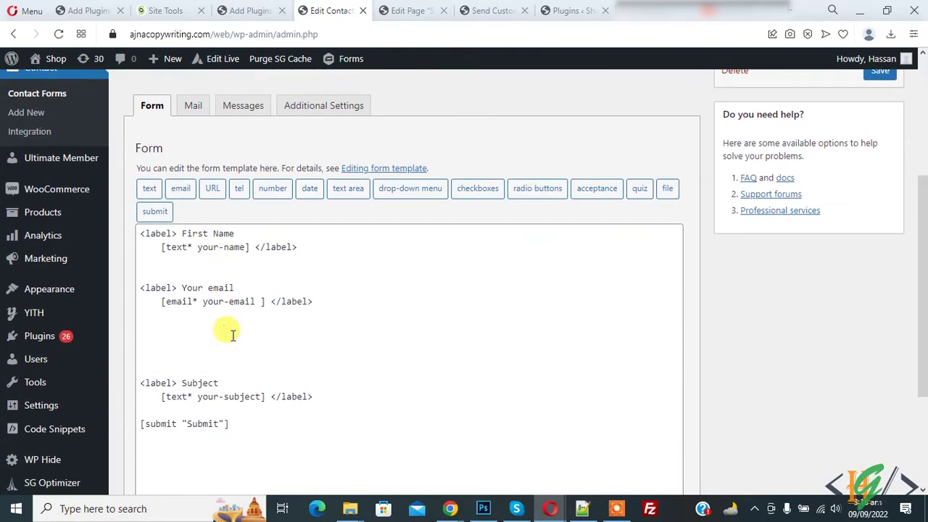
{"action": "scroll", "coordinate": [217, 397], "scroll_direction": "up", "scroll_amount": 1}
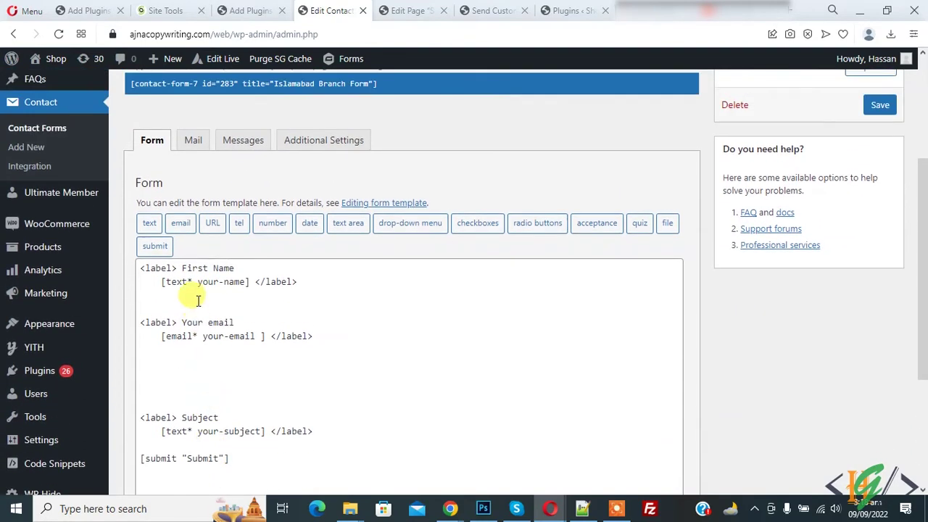
{"action": "left_click", "coordinate": [192, 144]}
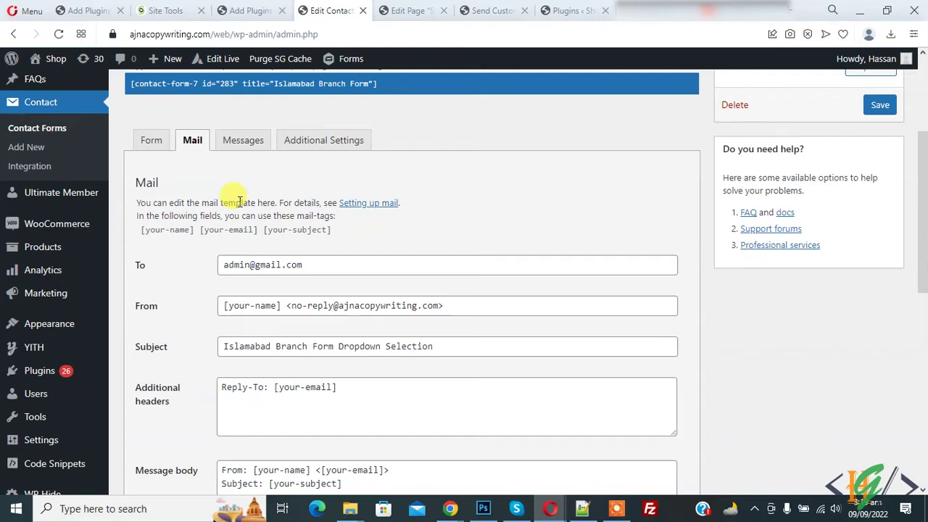
{"action": "scroll", "coordinate": [240, 203], "scroll_direction": "down", "scroll_amount": 7}
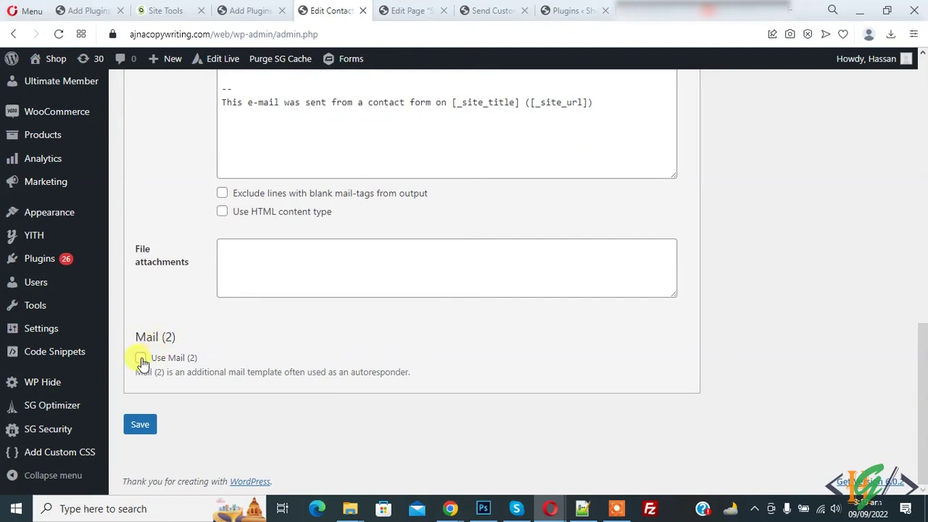
{"action": "left_click", "coordinate": [141, 359]}
{"action": "scroll", "coordinate": [151, 312], "scroll_direction": "down", "scroll_amount": 2}
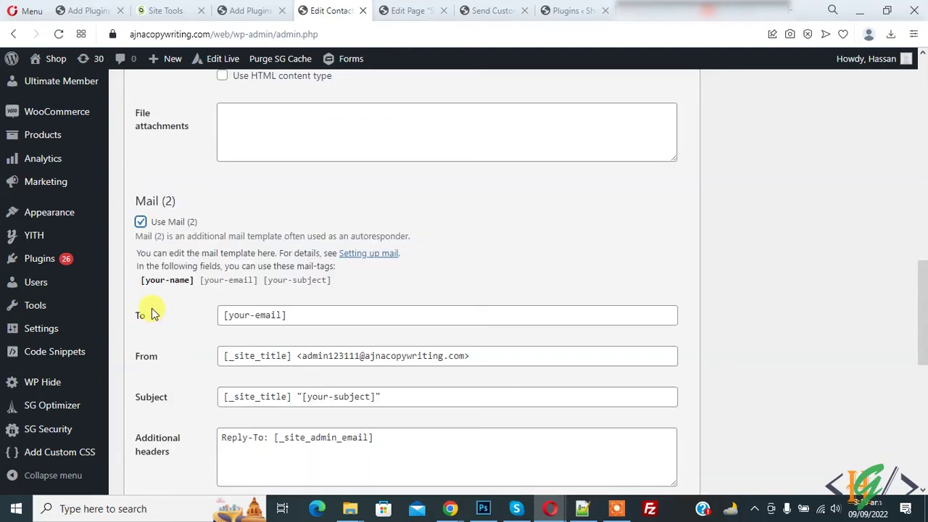
{"action": "left_click_drag", "start_coordinate": [287, 315], "coordinate": [220, 317]}
{"action": "left_click", "coordinate": [247, 316]}
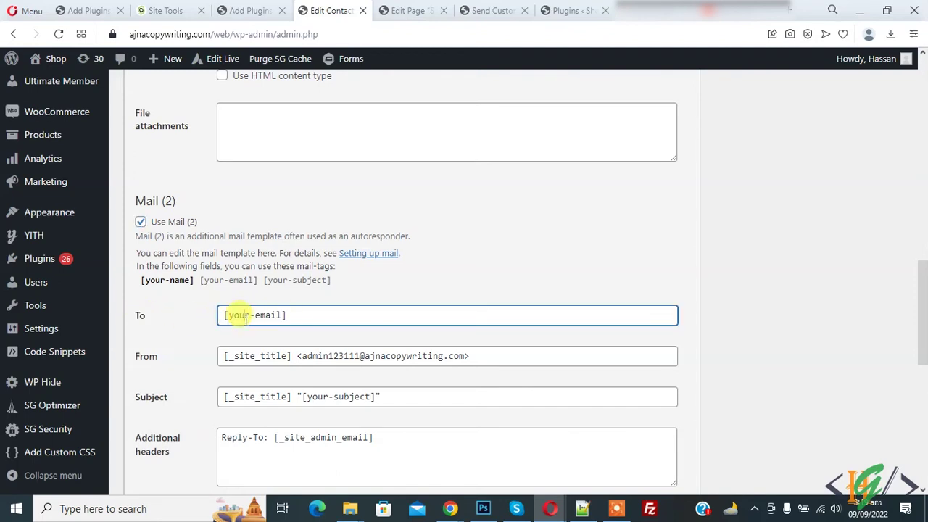
Replace the [_site_title] tag in Mail (2)'s From value with the sender name Ajna Web.
{"action": "scroll", "coordinate": [243, 305], "scroll_direction": "down", "scroll_amount": 1}
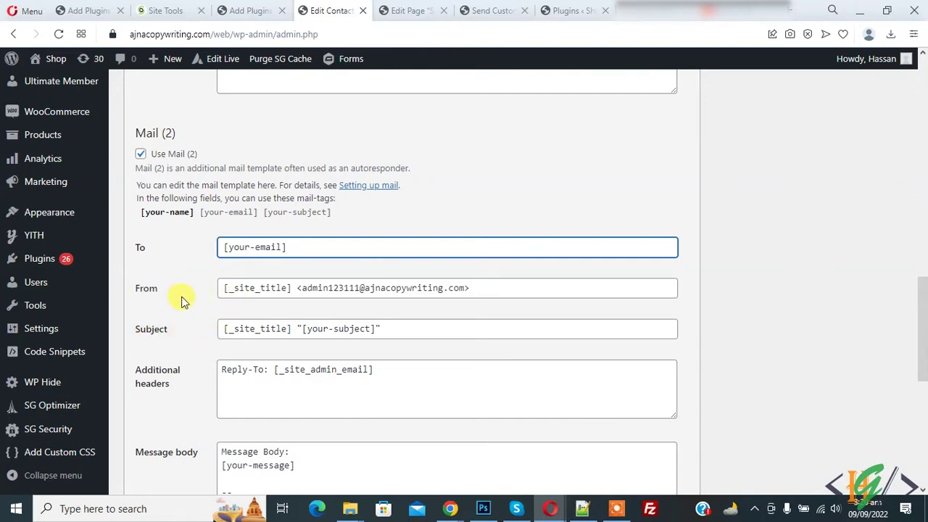
{"action": "left_click", "coordinate": [222, 287]}
{"action": "key", "text": "Delete"}
{"action": "key", "text": "Delete"}
{"action": "key", "text": "Delete"}
{"action": "key", "text": "Delete"}
{"action": "key", "text": "Delete"}
{"action": "key", "text": "Delete"}
{"action": "key", "text": "Delete"}
{"action": "key", "text": "Delete"}
{"action": "key", "text": "Delete"}
{"action": "key", "text": "Delete"}
{"action": "key", "text": "Delete"}
{"action": "key", "text": "Delete"}
{"action": "key", "text": "Delete"}
{"action": "type", "text": "Ajna Web"}
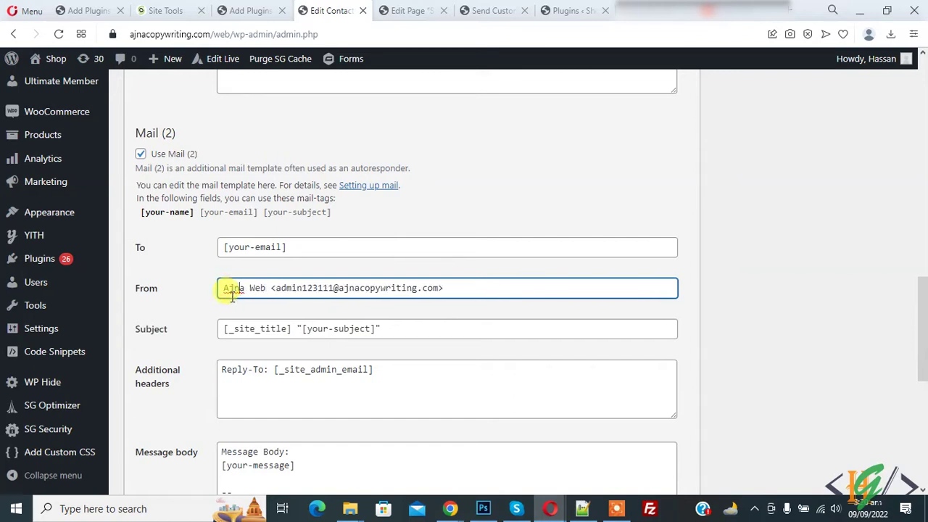
Set the Mail (2) subject to "Islamabad Branch Form".
{"action": "scroll", "coordinate": [332, 302], "scroll_direction": "down", "scroll_amount": 1}
{"action": "left_click", "coordinate": [331, 302]}
{"action": "key", "text": "ctrl+a"}
{"action": "type", "text": "Islamabad Branch Form"}
{"action": "left_click_drag", "start_coordinate": [333, 303], "coordinate": [228, 305]}
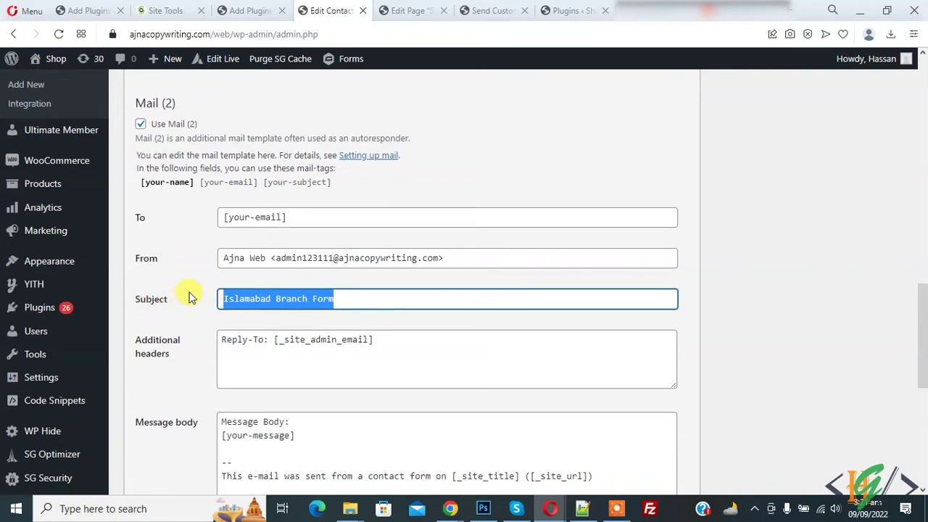
Add the line "Custom Email Message By Website Admin From Islamabad Branch" below "Message Body:" in the Mail (2) message body.
{"action": "scroll", "coordinate": [189, 299], "scroll_direction": "down", "scroll_amount": 2}
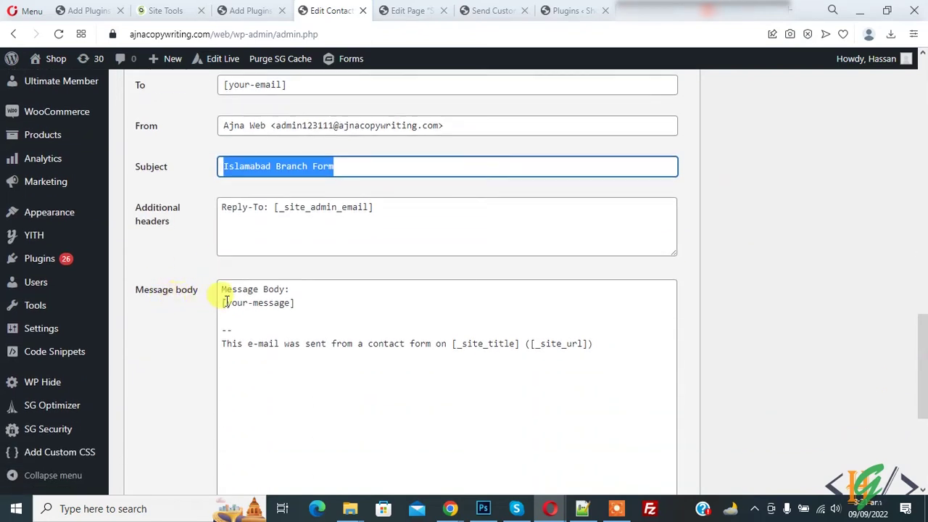
{"action": "left_click", "coordinate": [305, 291]}
{"action": "key", "text": "Return"}
{"action": "type", "text": "Custom Email Message By Website Admin From Islamabad Branch"}
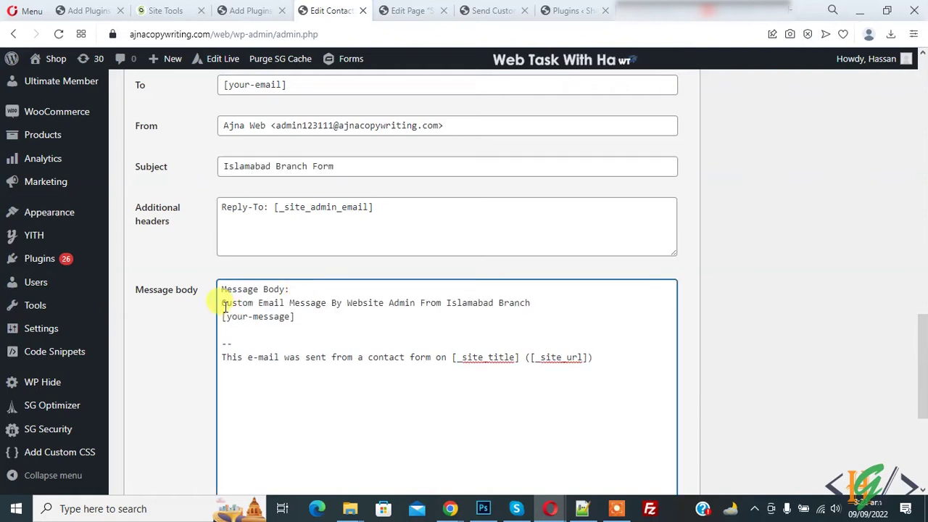
{"action": "left_click_drag", "start_coordinate": [222, 304], "coordinate": [511, 307]}
{"action": "left_click", "coordinate": [506, 303]}
Review the Mail (2) mail-tags and message, and save the Islamabad Branch Form.
{"action": "scroll", "coordinate": [340, 319], "scroll_direction": "up", "scroll_amount": 2}
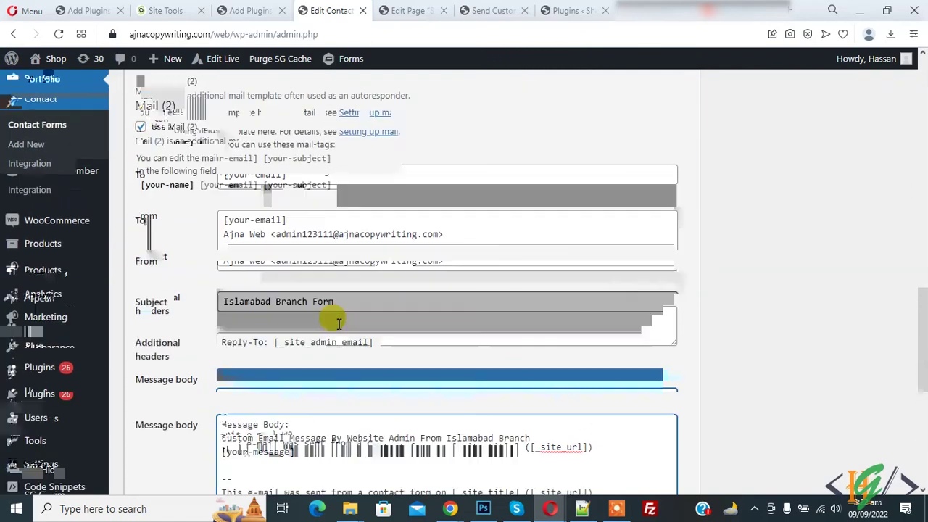
{"action": "left_click_drag", "start_coordinate": [202, 190], "coordinate": [311, 207]}
{"action": "scroll", "coordinate": [297, 282], "scroll_direction": "down", "scroll_amount": 2}
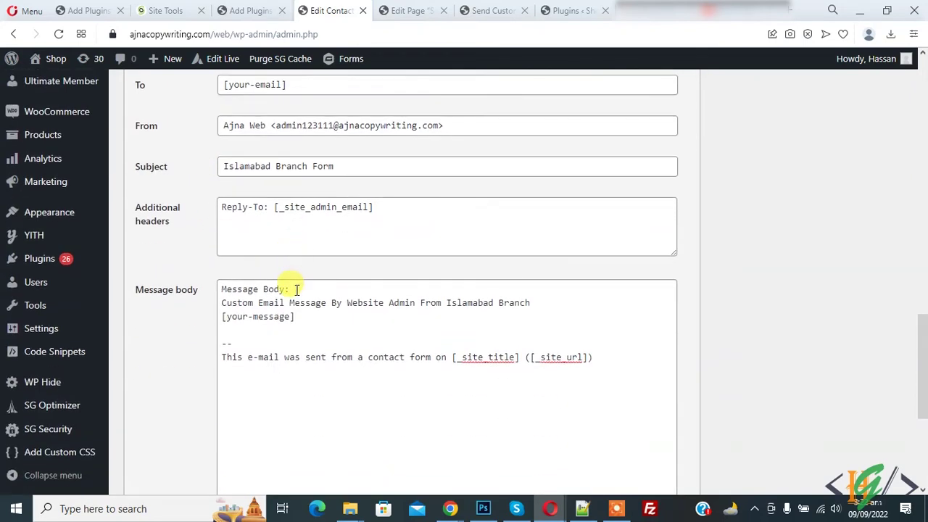
{"action": "left_click", "coordinate": [307, 319]}
{"action": "scroll", "coordinate": [312, 333], "scroll_direction": "down", "scroll_amount": 3}
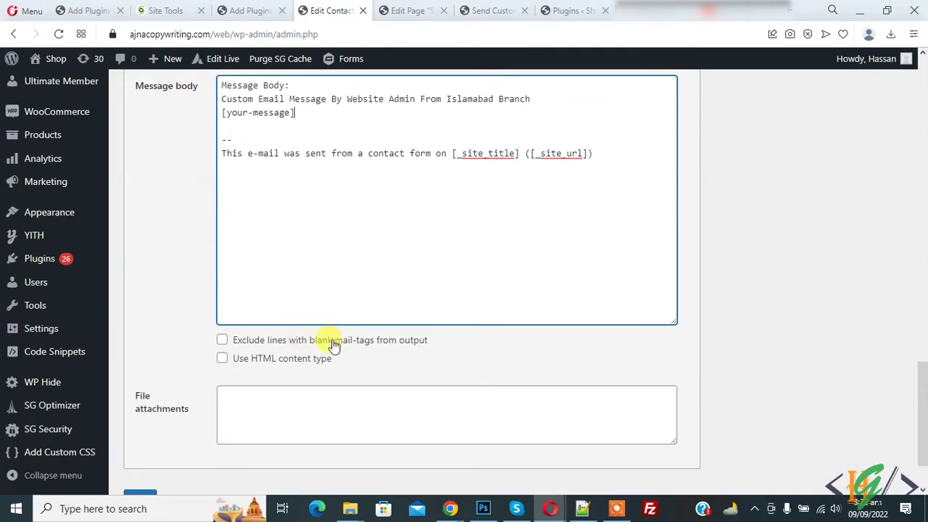
{"action": "scroll", "coordinate": [826, 332], "scroll_direction": "up", "scroll_amount": 10}
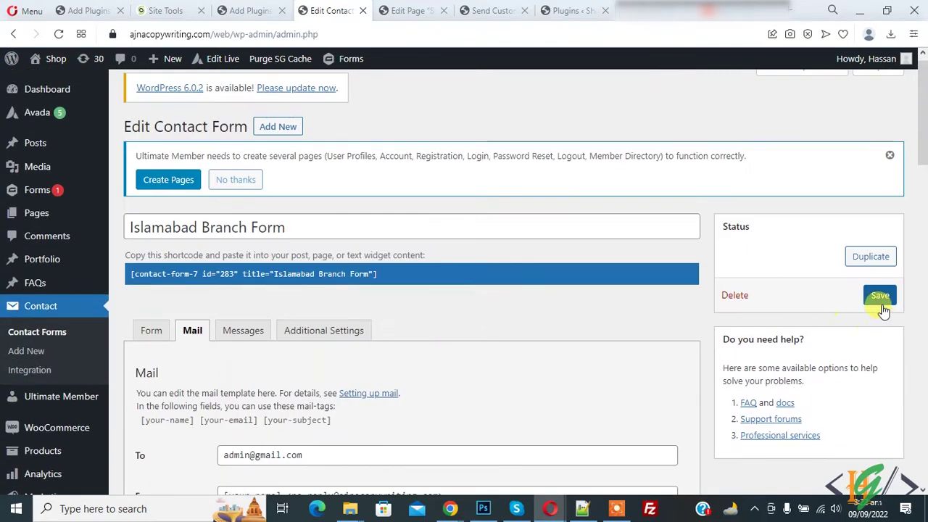
{"action": "left_click", "coordinate": [880, 296]}
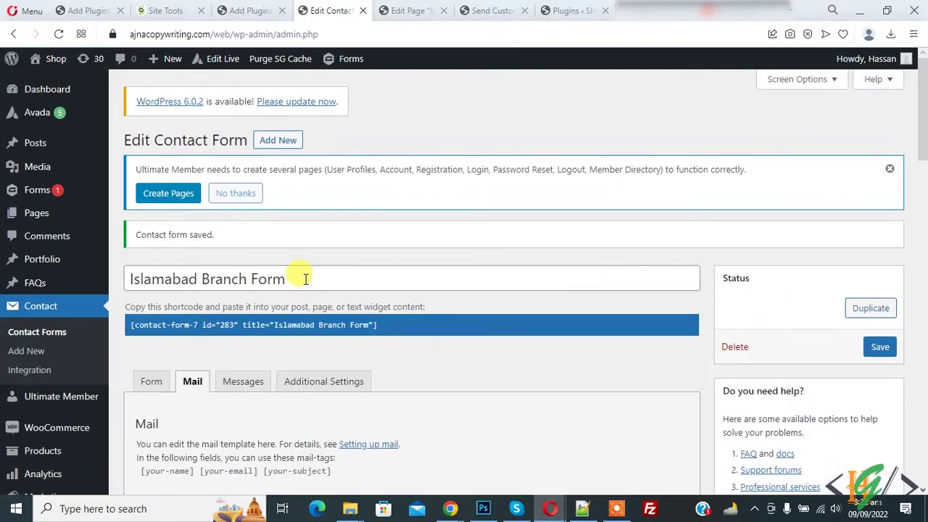
{"action": "left_click_drag", "start_coordinate": [132, 234], "coordinate": [222, 238]}
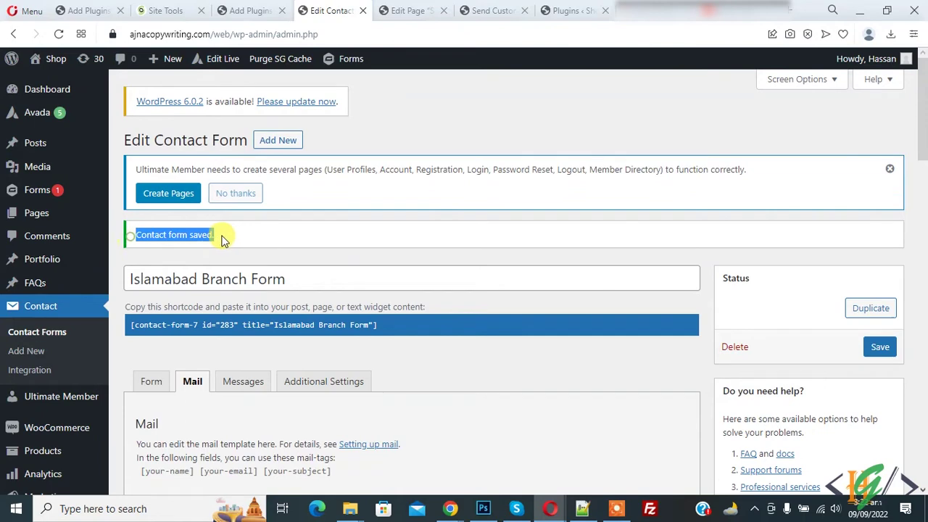
Return to the contact forms list and open the Rawalpindi Branch form for editing.
{"action": "left_click", "coordinate": [29, 338]}
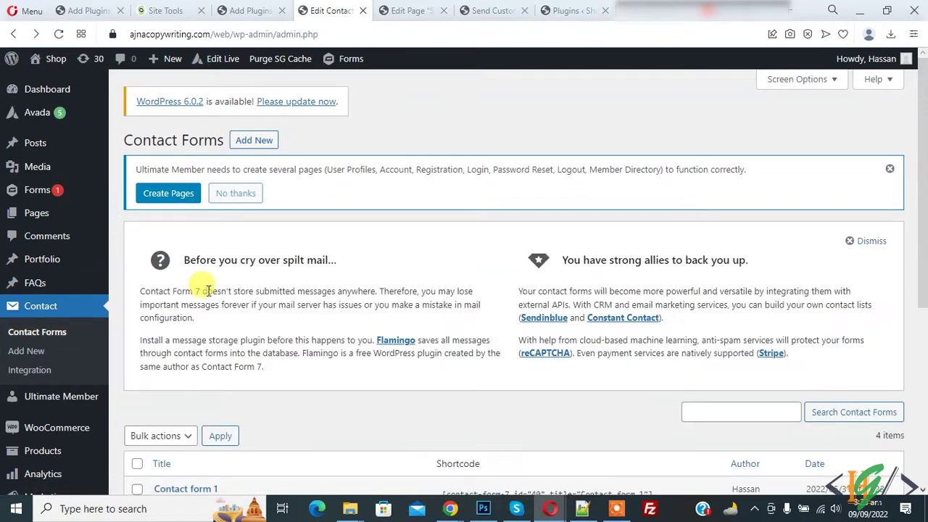
{"action": "scroll", "coordinate": [201, 290], "scroll_direction": "down", "scroll_amount": 4}
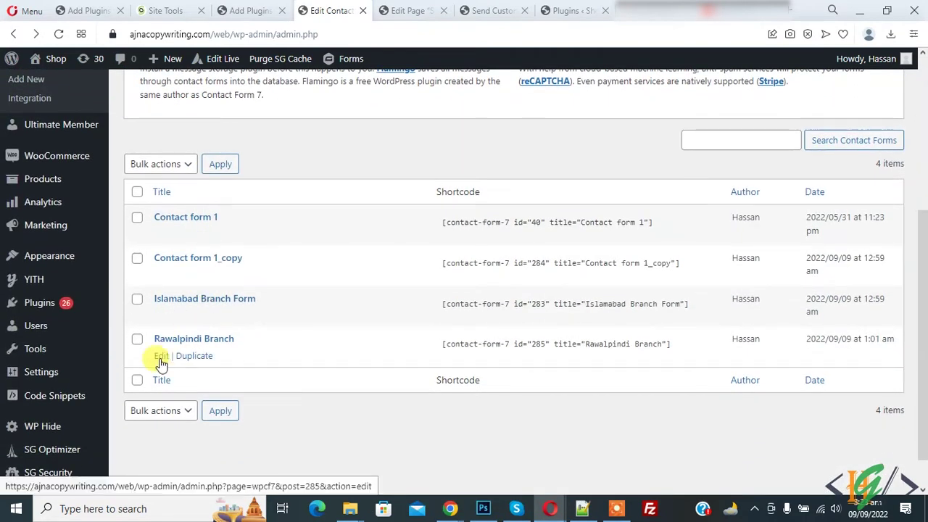
{"action": "left_click", "coordinate": [161, 356]}
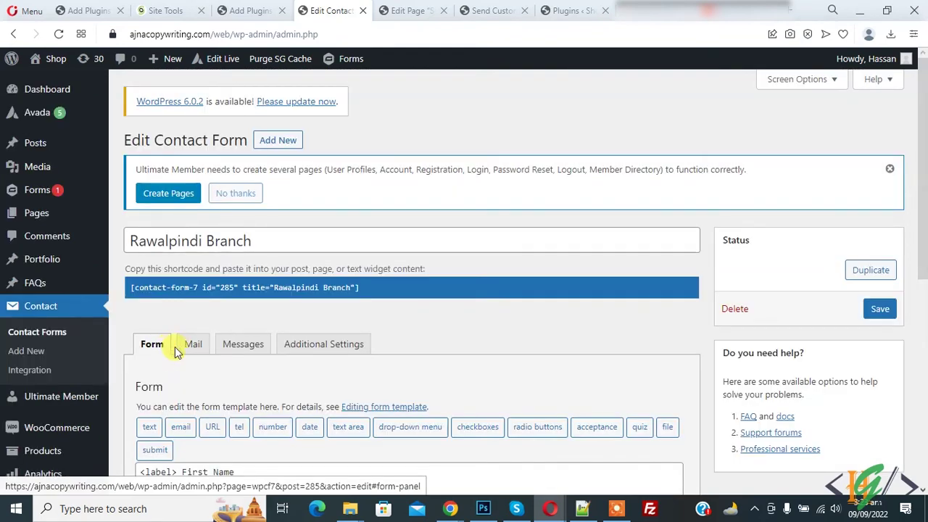
Enable the additional Mail (2) template in the Rawalpindi Branch form's mail settings.
{"action": "left_click", "coordinate": [193, 349]}
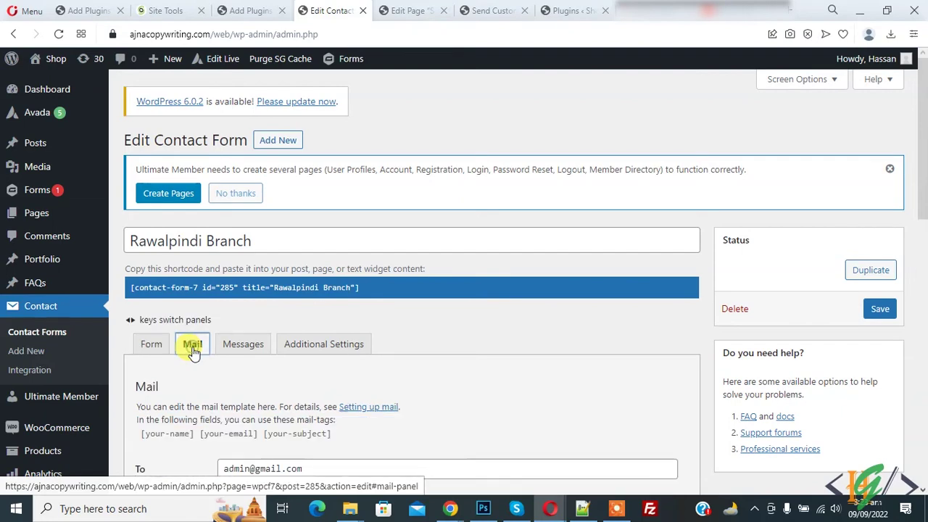
{"action": "scroll", "coordinate": [308, 272], "scroll_direction": "down", "scroll_amount": 2}
{"action": "scroll", "coordinate": [311, 272], "scroll_direction": "down", "scroll_amount": 8}
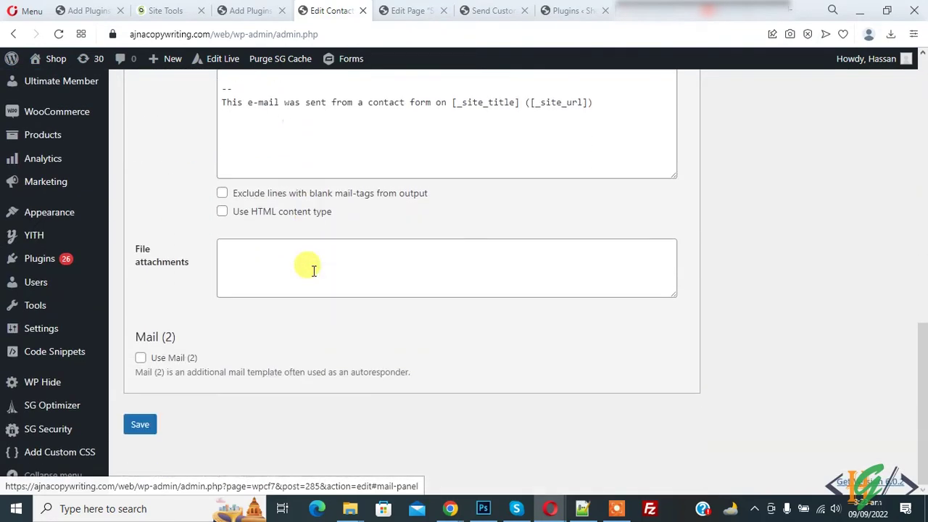
{"action": "left_click", "coordinate": [139, 358]}
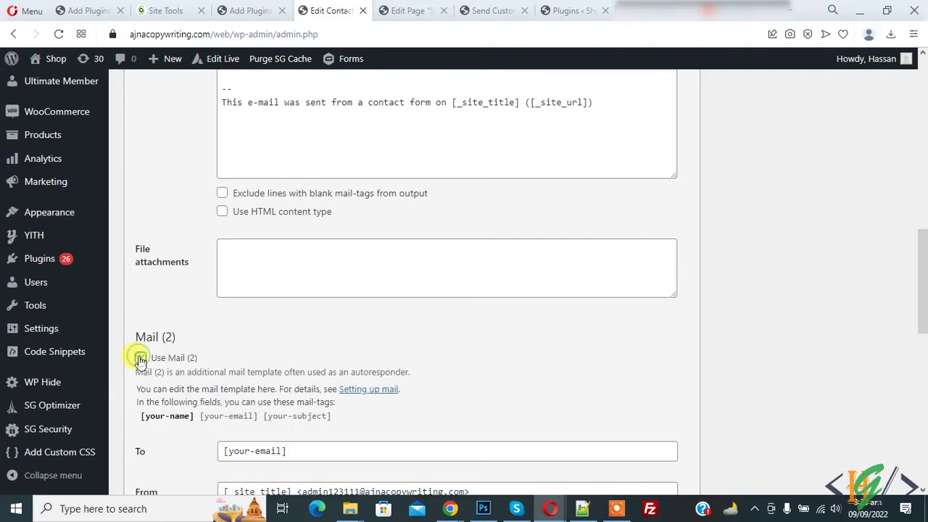
Set the Mail (2) sender name to Ajna Web and its subject to "Rawalpindi Branch".
{"action": "scroll", "coordinate": [381, 292], "scroll_direction": "down", "scroll_amount": 2}
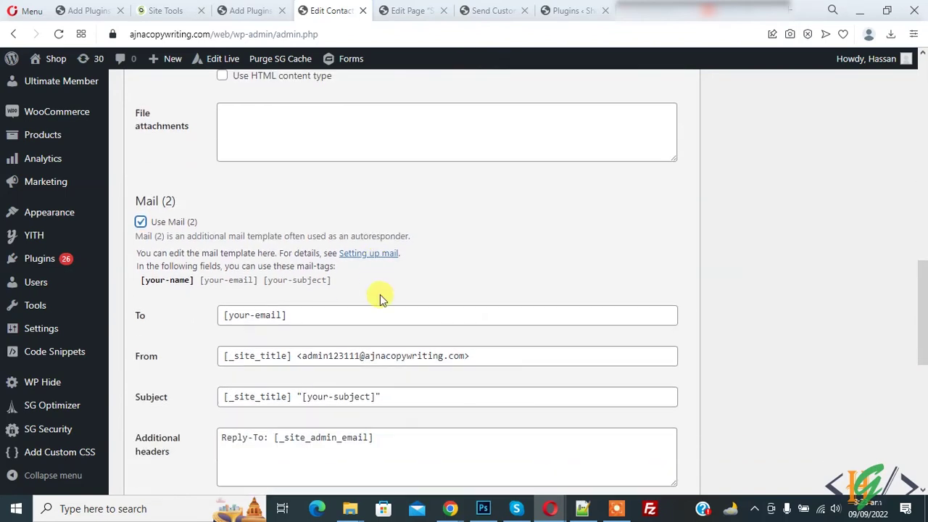
{"action": "scroll", "coordinate": [380, 294], "scroll_direction": "down", "scroll_amount": 1}
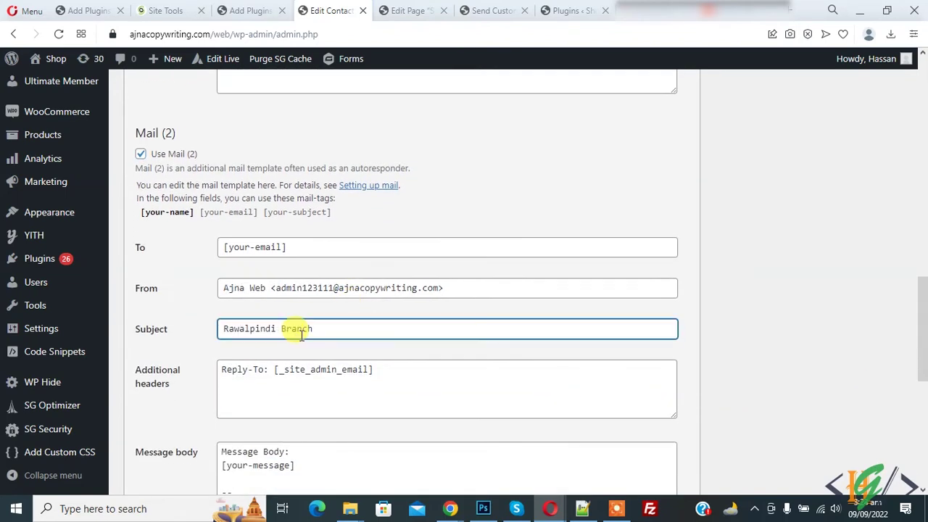
{"action": "left_click_drag", "start_coordinate": [220, 287], "coordinate": [248, 288]}
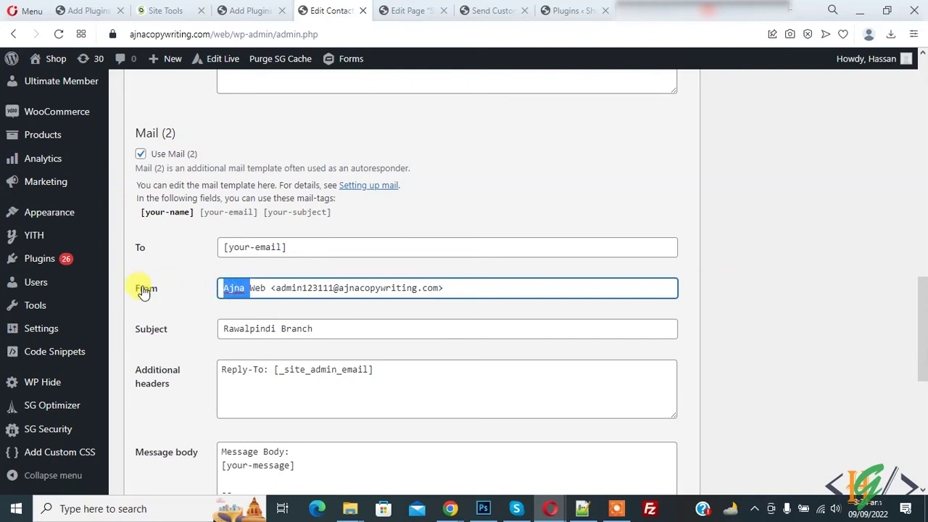
{"action": "triple_click", "coordinate": [220, 328]}
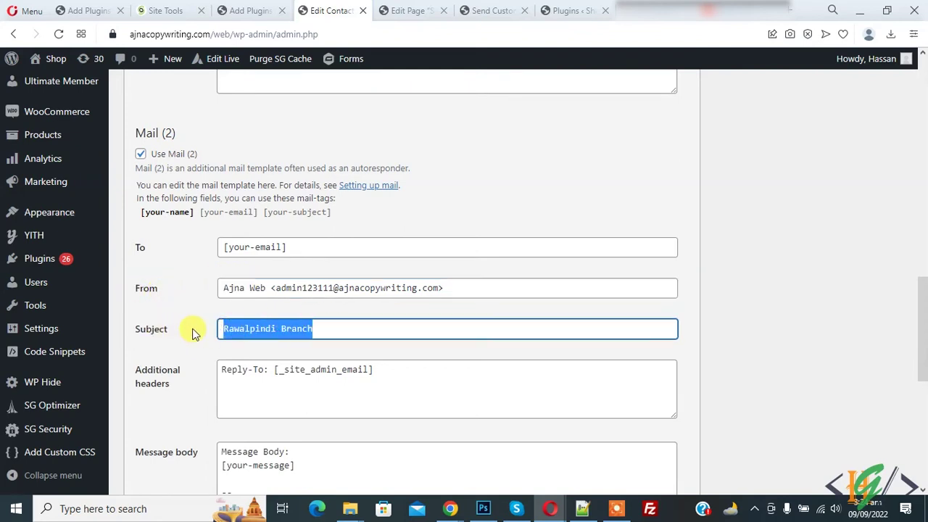
Add the line "Custom Message Send By Website Admin Rawalpindi Branch" below "Message Body:" in the Mail (2) message body.
{"action": "scroll", "coordinate": [197, 329], "scroll_direction": "down", "scroll_amount": 2}
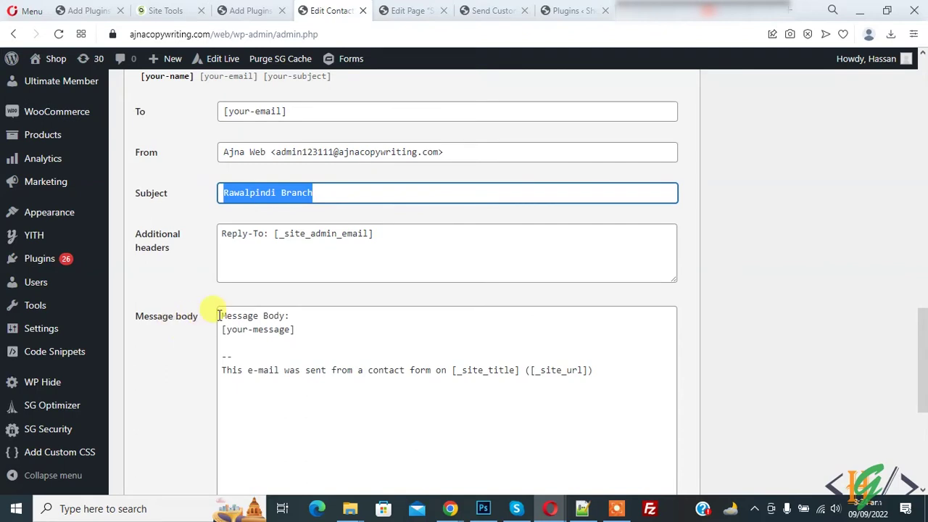
{"action": "left_click", "coordinate": [323, 317]}
{"action": "key", "text": "Return"}
{"action": "type", "text": "Custom Message Send By Website Admin Rawalpindi Branch"}
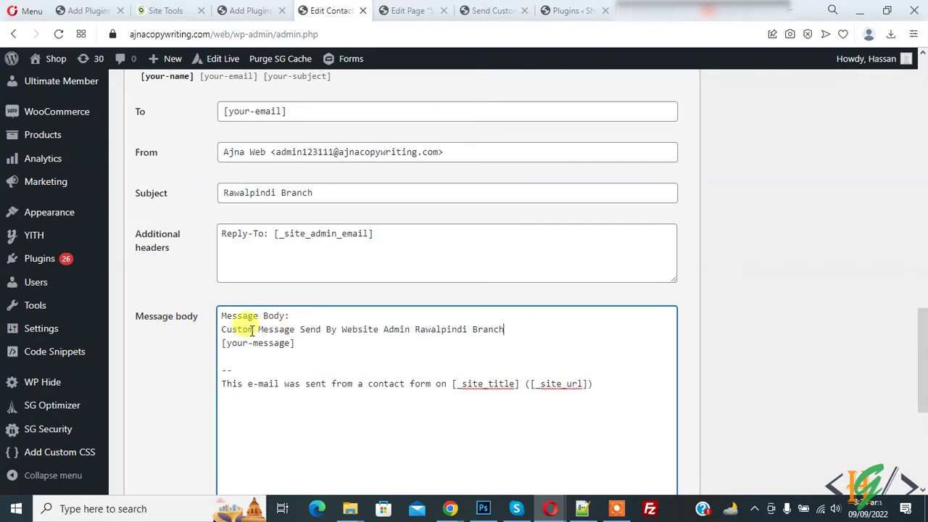
Save the Rawalpindi Branch contact form and check its Mail and Mail (2) settings.
{"action": "left_click_drag", "start_coordinate": [222, 329], "coordinate": [505, 329]}
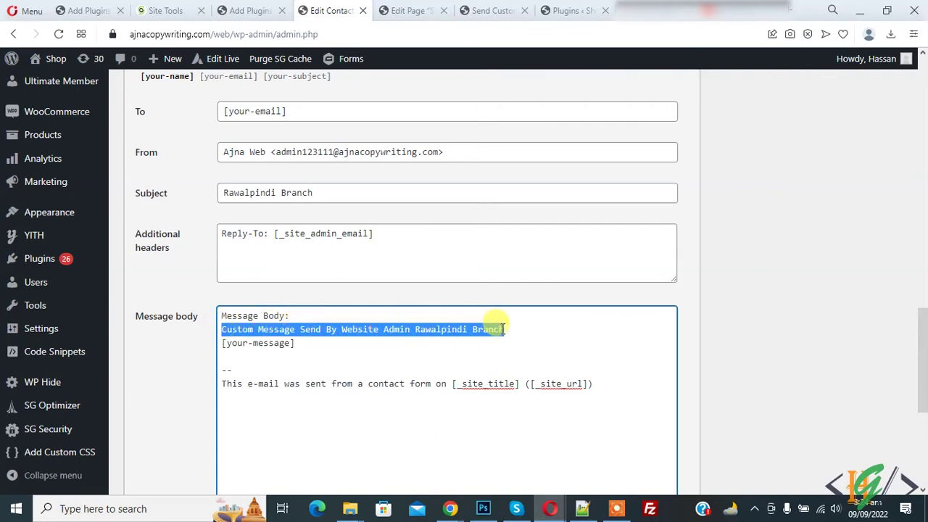
{"action": "scroll", "coordinate": [923, 347], "scroll_direction": "up", "scroll_amount": 2}
{"action": "left_click_drag", "start_coordinate": [924, 346], "coordinate": [912, 155]}
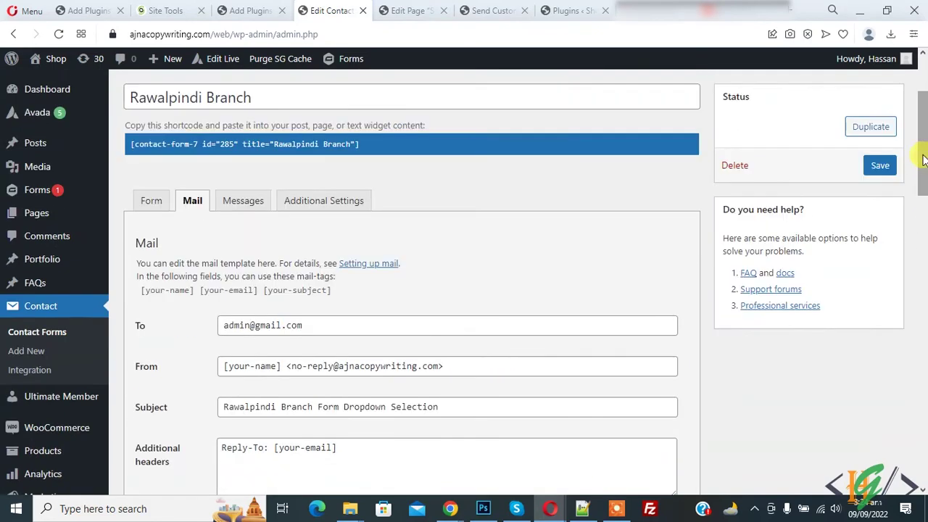
{"action": "left_click", "coordinate": [884, 166]}
{"action": "left_click", "coordinate": [904, 155]}
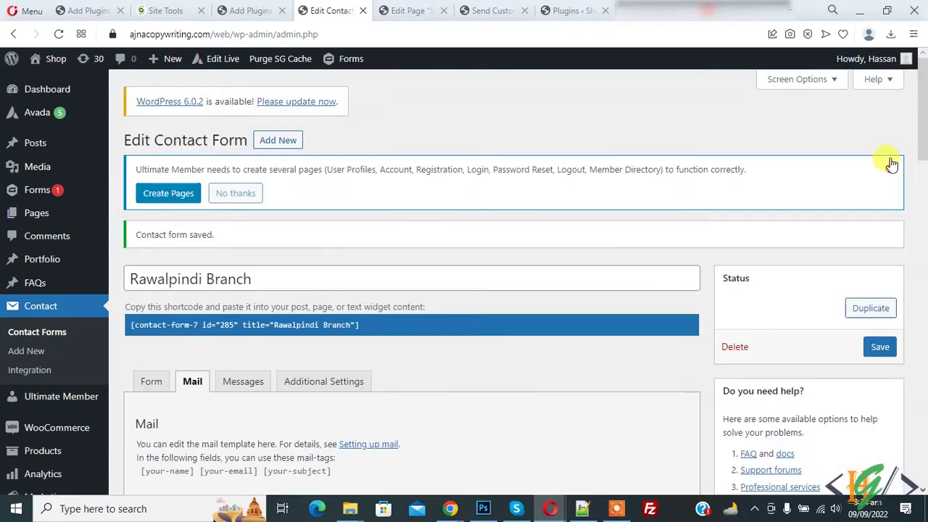
{"action": "left_click_drag", "start_coordinate": [139, 233], "coordinate": [240, 234]}
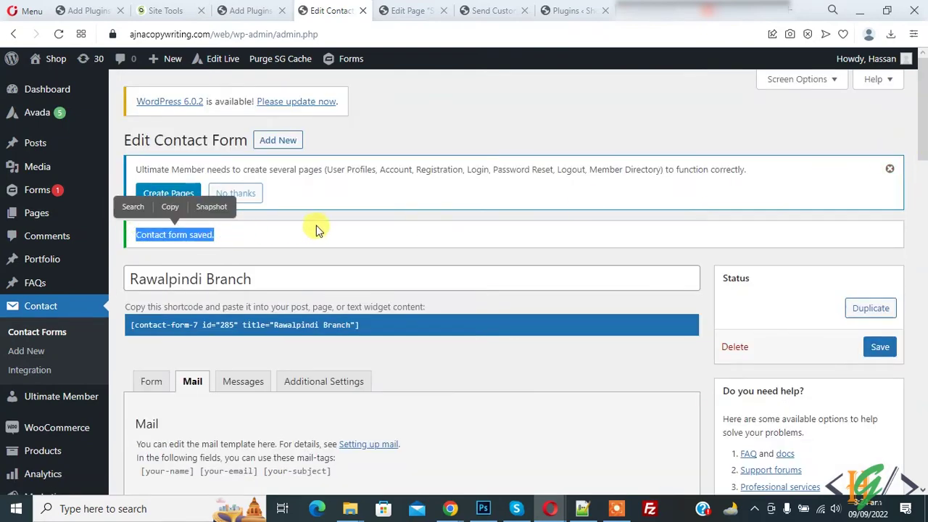
{"action": "scroll", "coordinate": [316, 229], "scroll_direction": "down", "scroll_amount": 3}
{"action": "scroll", "coordinate": [193, 178], "scroll_direction": "down", "scroll_amount": 1}
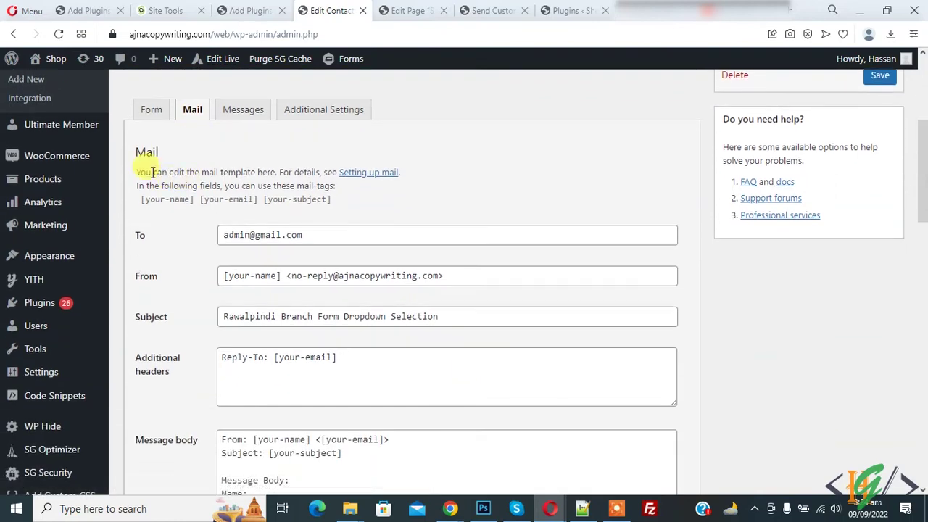
{"action": "left_click_drag", "start_coordinate": [136, 151], "coordinate": [253, 170]}
{"action": "scroll", "coordinate": [249, 182], "scroll_direction": "down", "scroll_amount": 10}
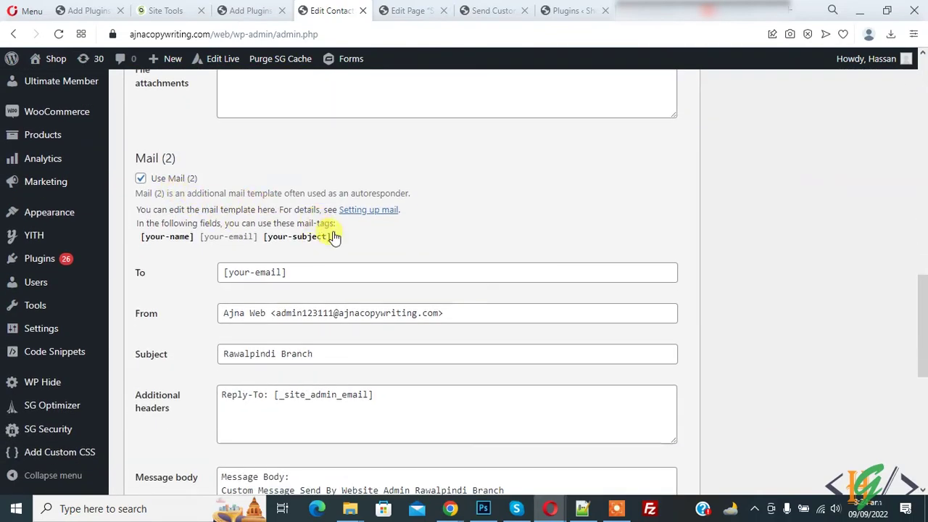
On the dropdown page being edited, add a Code Block with the everybranch form, Select Branch, Islamabad and Rawalpindi options, and contact-form shortcodes 283 and 285.
{"action": "left_click", "coordinate": [404, 10]}
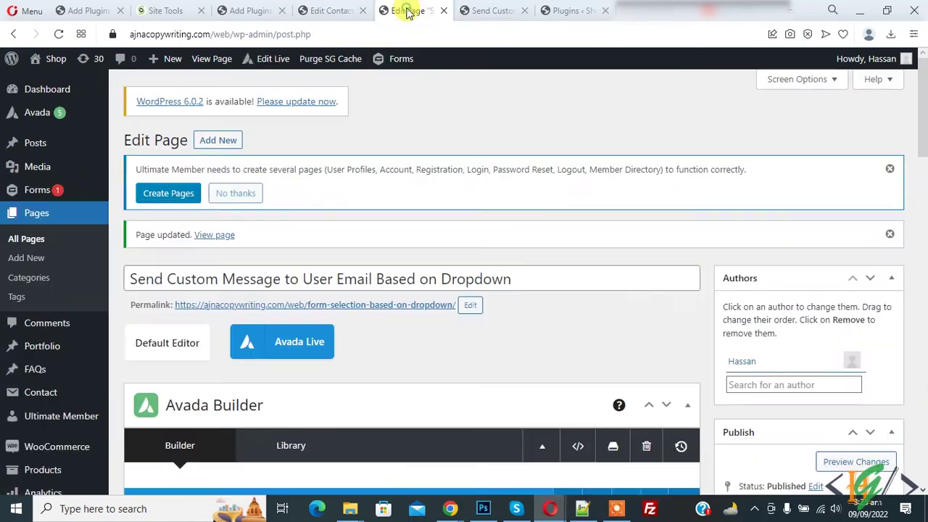
{"action": "scroll", "coordinate": [439, 217], "scroll_direction": "down", "scroll_amount": 2}
{"action": "scroll", "coordinate": [438, 217], "scroll_direction": "down", "scroll_amount": 4}
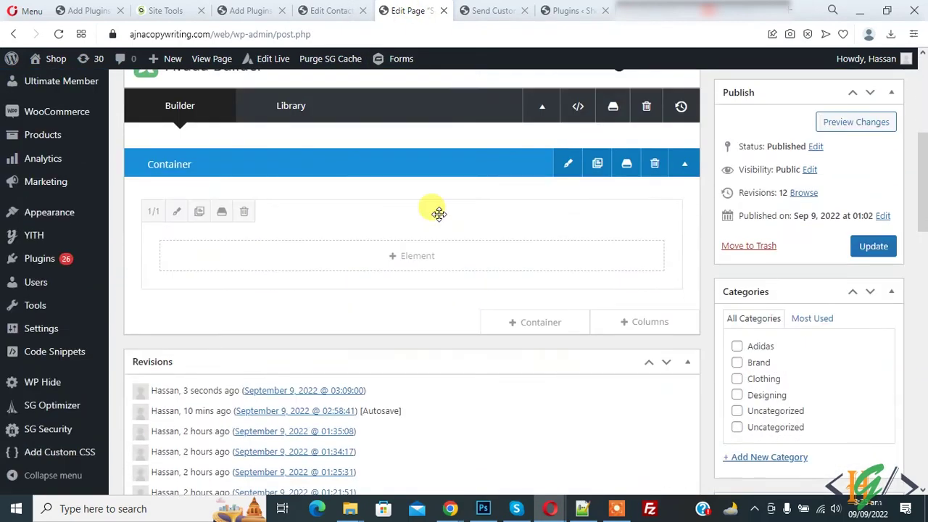
{"action": "left_click", "coordinate": [425, 259]}
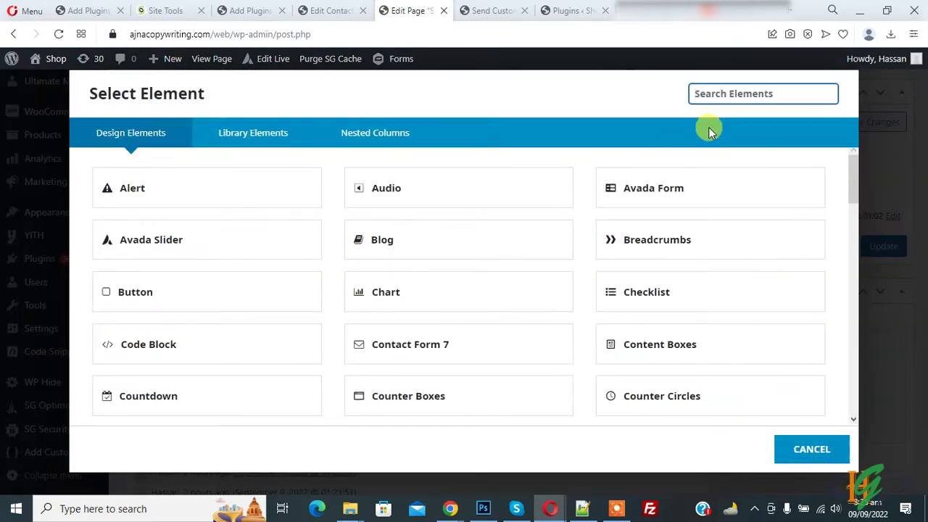
{"action": "type", "text": "code"}
{"action": "key", "text": "Return"}
{"action": "type", "text": "<form id=\"everybranch\"> <div id=\"select2-branches\" class=\"none-filialen\"> <select id=\"branches\" class=\"menu-762\"> <option id=\"option-selected\" class=\"noclass\" value=\"0\">Select Branch</option> <option id=\"2\" value=\"2\">Islamabad</option> <option id=\"3\" value=\"3\">Rawalpindi</option> </select> </div> </form> <div id=\"branch2\">[contact-form-7 id=\"283\" title=\"Islamabad Branch Form\"]</div> <div id=\"branch3\">[contact-form-7 id=\"285\" title=\"Rawalpindi Branch\"]</div>"}
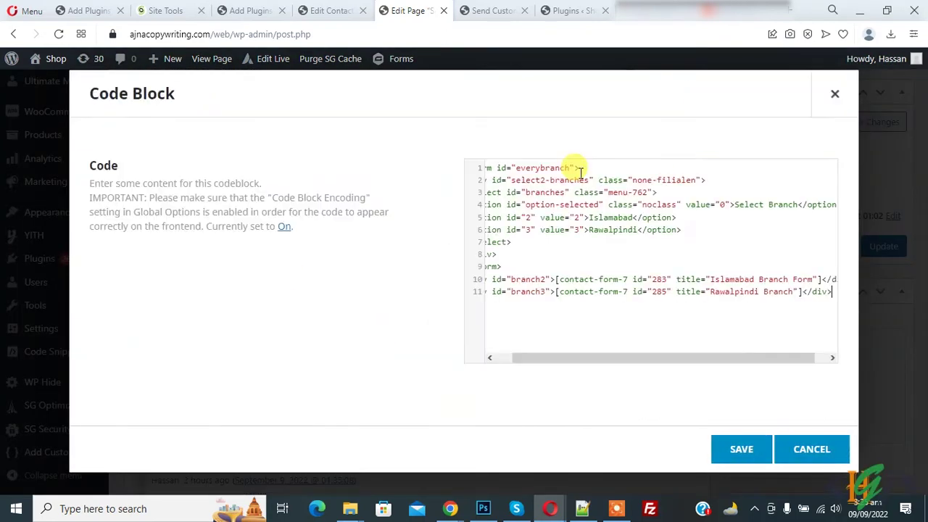
Examine the form id and the wrapper div's id and class in the code block.
{"action": "left_click_drag", "start_coordinate": [579, 357], "coordinate": [561, 360]}
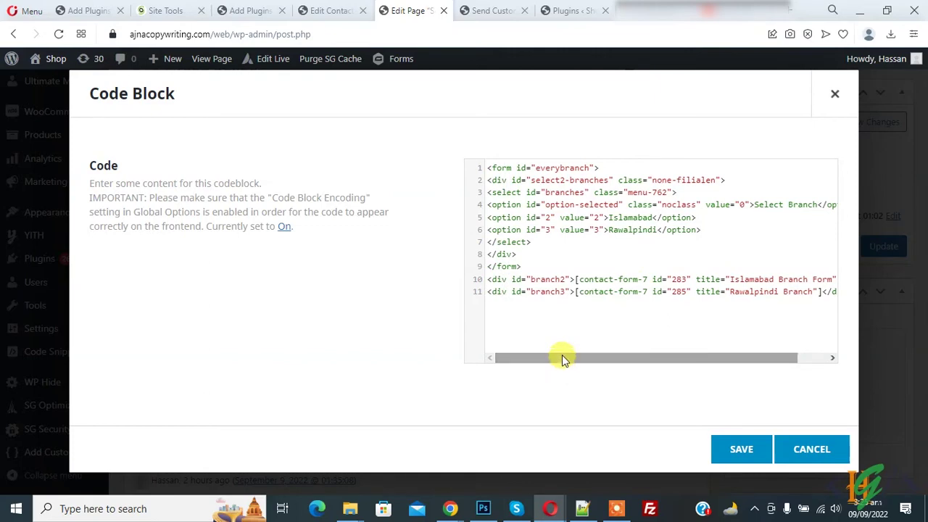
{"action": "key", "text": "ctrl+plus"}
{"action": "key", "text": "ctrl+plus"}
{"action": "left_click_drag", "start_coordinate": [490, 192], "coordinate": [611, 193]}
{"action": "left_click", "coordinate": [579, 192]}
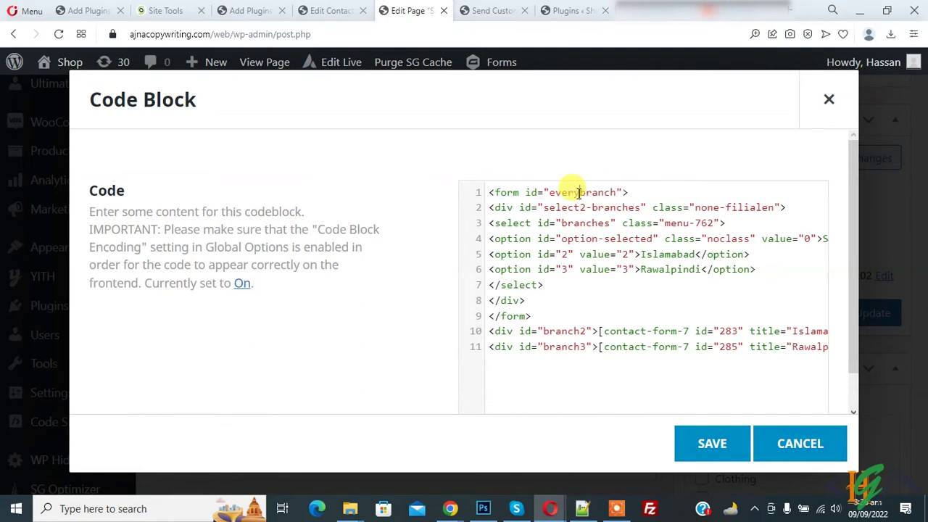
{"action": "double_click", "coordinate": [579, 192]}
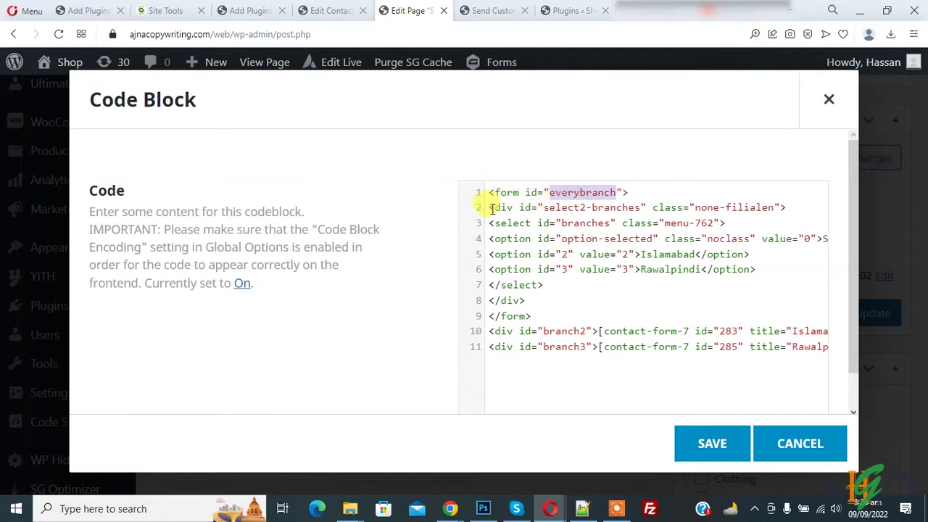
{"action": "double_click", "coordinate": [556, 208]}
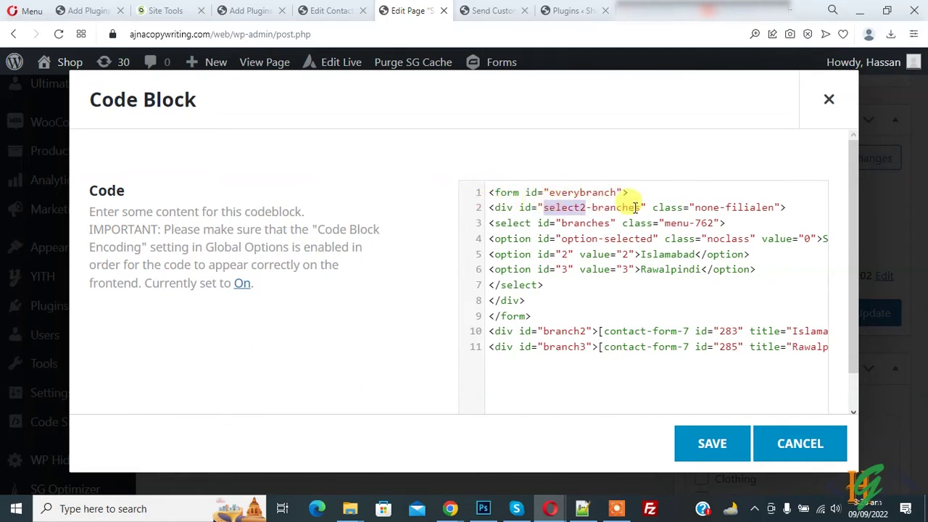
{"action": "double_click", "coordinate": [695, 208]}
{"action": "left_click_drag", "start_coordinate": [694, 208], "coordinate": [773, 208]}
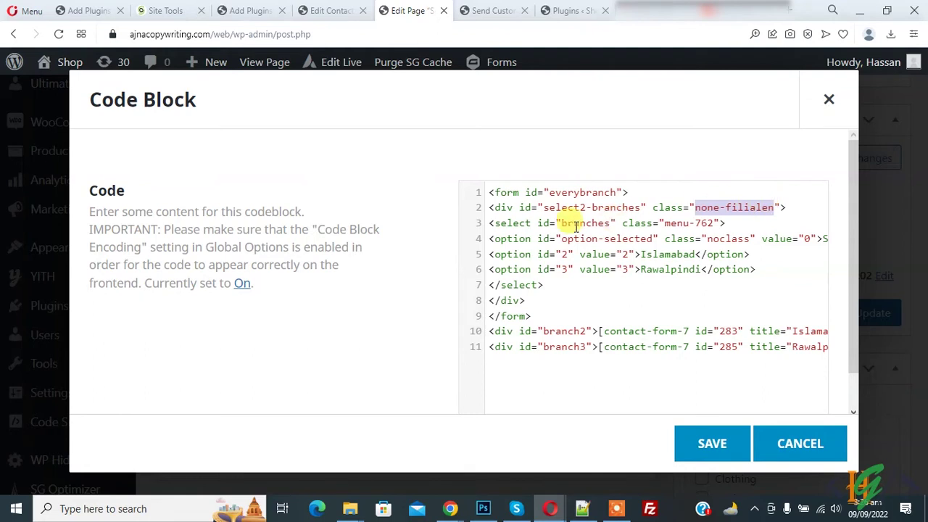
Examine the branches select element and the ids, values and labels of its options in the code block.
{"action": "left_click_drag", "start_coordinate": [493, 225], "coordinate": [572, 226]}
{"action": "left_click", "coordinate": [490, 238]}
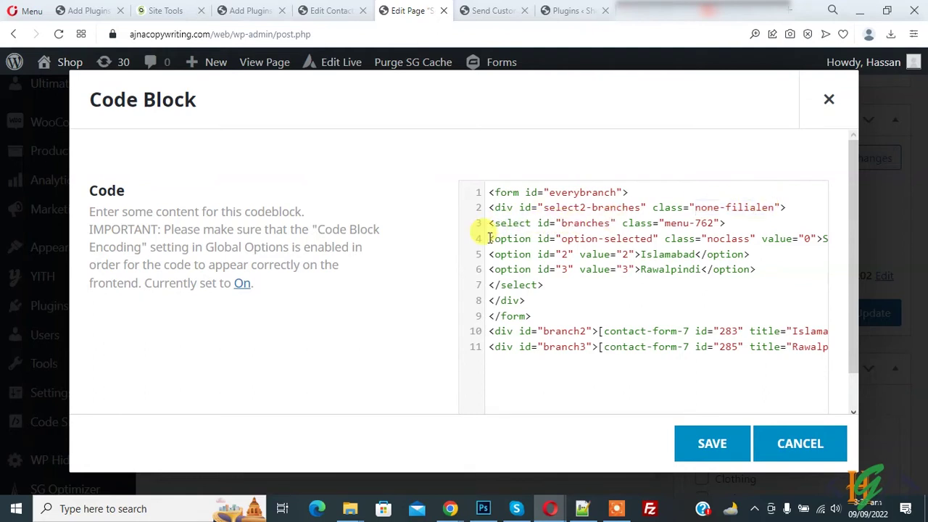
{"action": "left_click_drag", "start_coordinate": [489, 239], "coordinate": [621, 238]}
{"action": "left_click", "coordinate": [720, 237]}
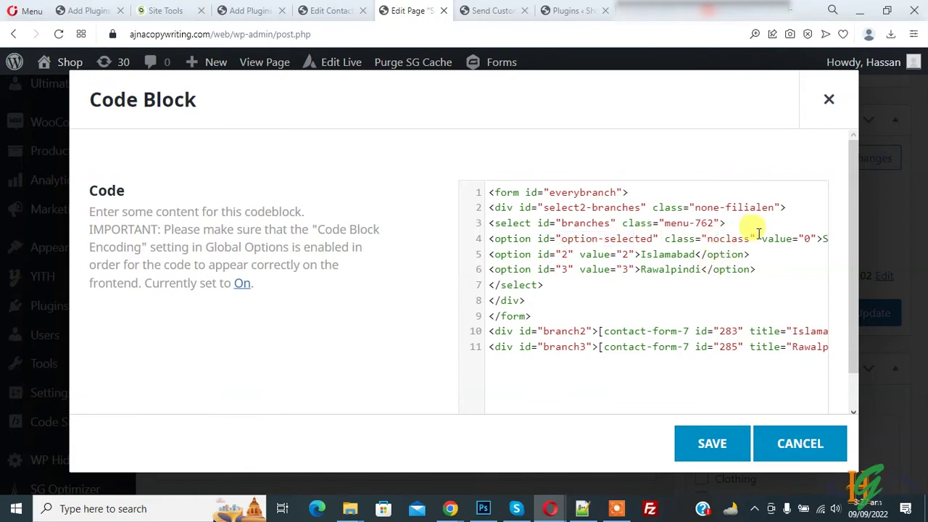
{"action": "left_click_drag", "start_coordinate": [825, 240], "coordinate": [826, 239]}
{"action": "left_click", "coordinate": [728, 238]}
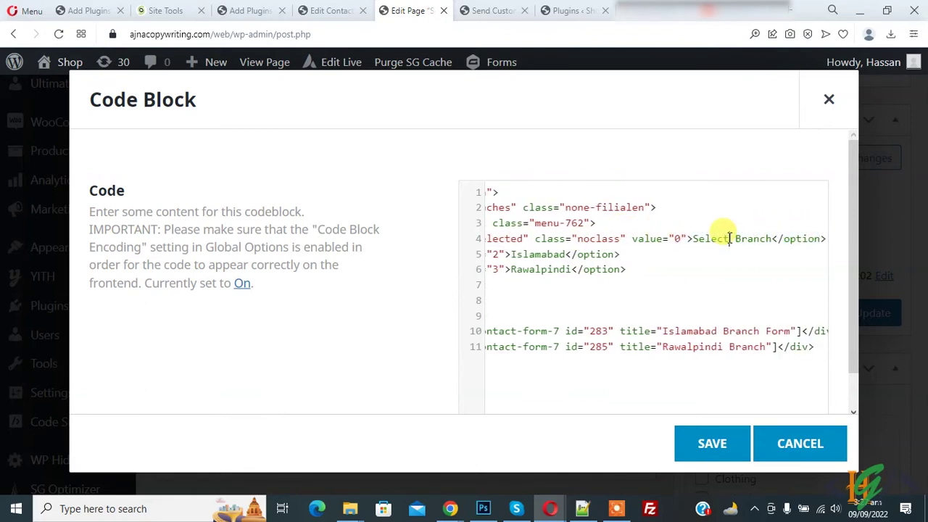
{"action": "mouse_move", "coordinate": [524, 256]}
{"action": "left_mouse_down"}
{"action": "mouse_move", "coordinate": [467, 263]}
{"action": "mouse_move", "coordinate": [530, 255]}
{"action": "left_mouse_up"}
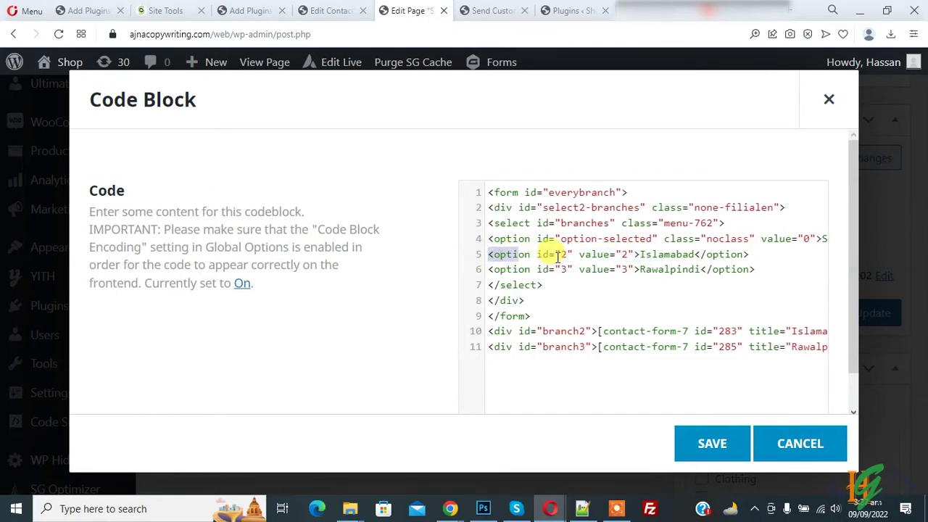
{"action": "double_click", "coordinate": [564, 254]}
{"action": "left_click", "coordinate": [623, 254]}
{"action": "left_click", "coordinate": [657, 254]}
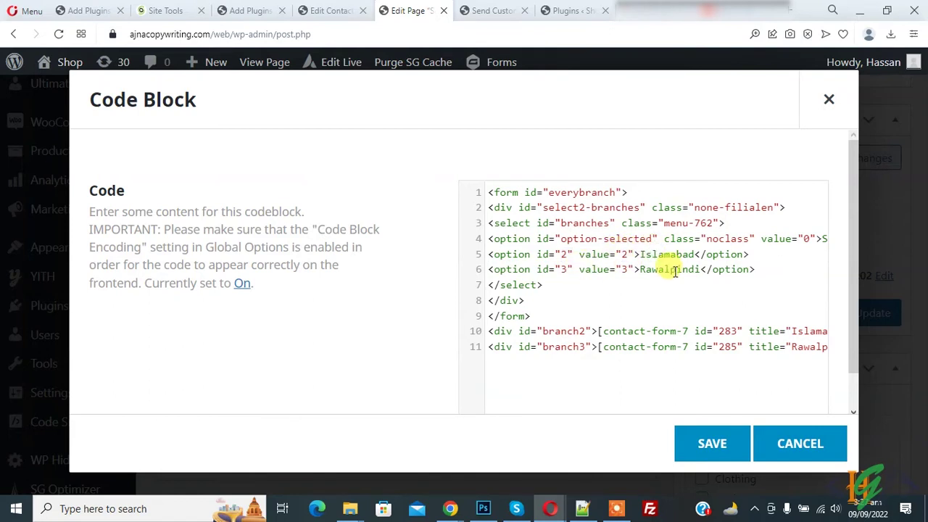
{"action": "double_click", "coordinate": [564, 269]}
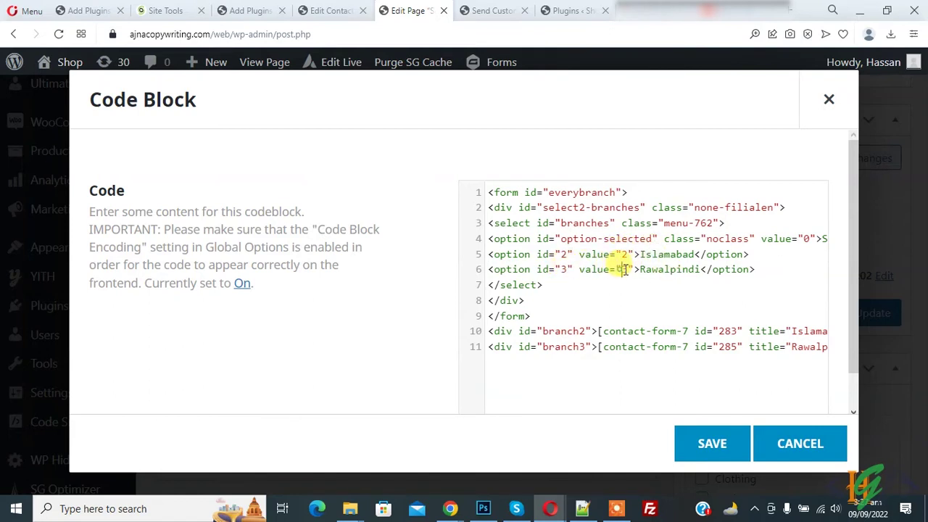
{"action": "double_click", "coordinate": [654, 269]}
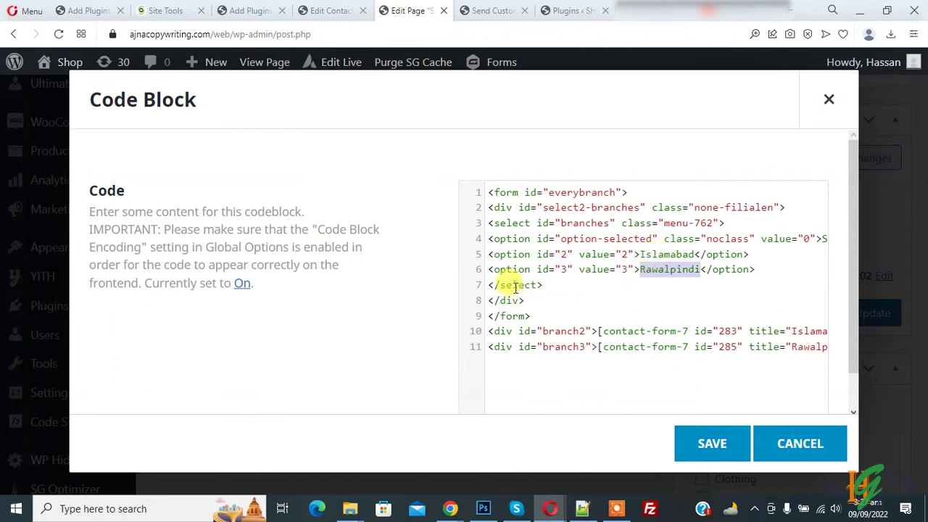
{"action": "left_click_drag", "start_coordinate": [531, 317], "coordinate": [489, 208]}
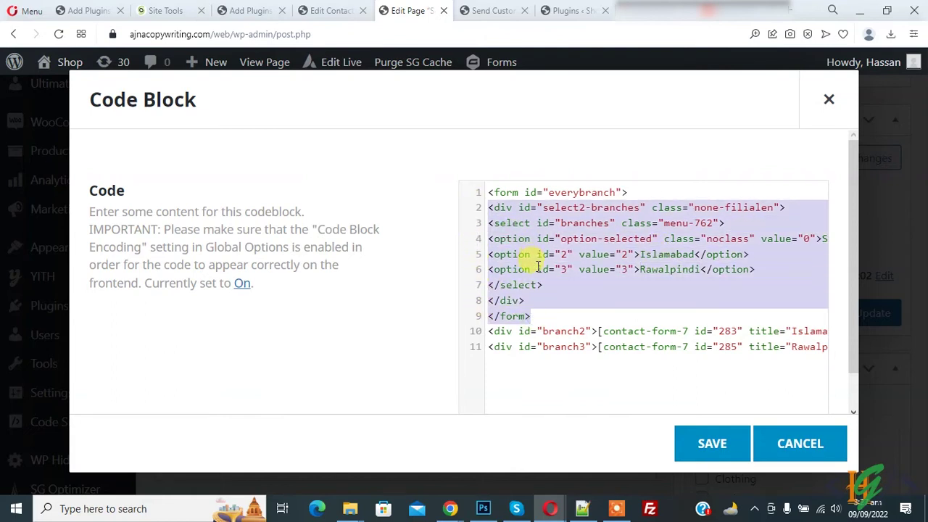
{"action": "left_click", "coordinate": [536, 269]}
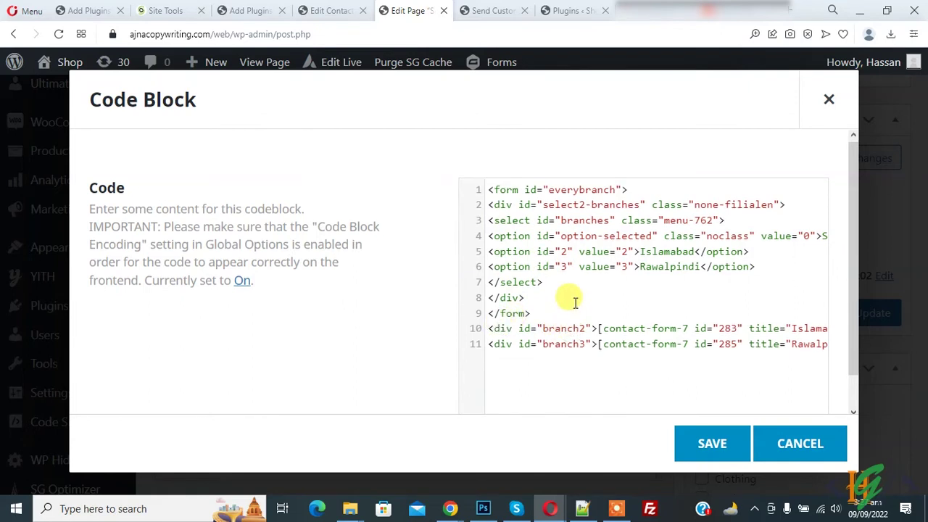
Check the Islamabad and Rawalpindi contact form shortcodes in the branch2 and branch3 divs, and save the code block.
{"action": "scroll", "coordinate": [565, 300], "scroll_direction": "down", "scroll_amount": 1}
{"action": "left_click_drag", "start_coordinate": [615, 387], "coordinate": [712, 388]}
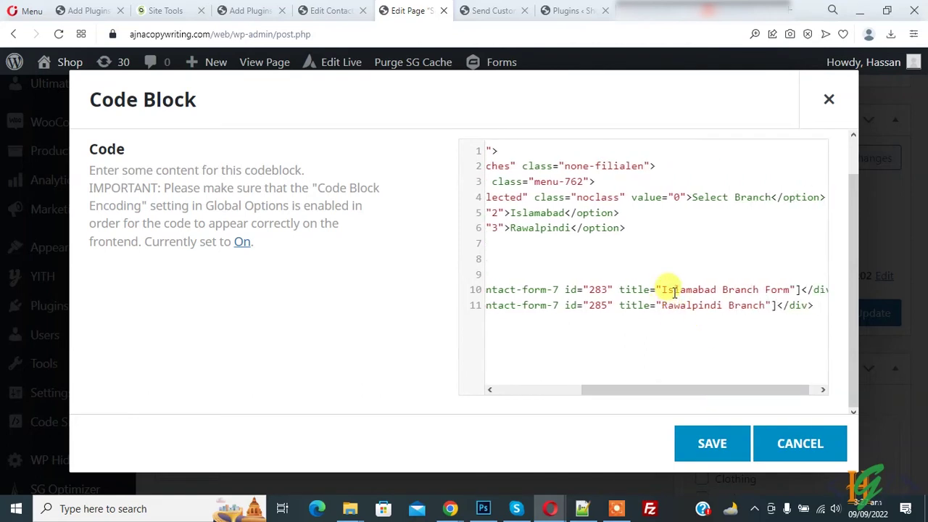
{"action": "left_click_drag", "start_coordinate": [665, 290], "coordinate": [751, 289]}
{"action": "left_click", "coordinate": [723, 305]}
{"action": "left_click_drag", "start_coordinate": [677, 390], "coordinate": [590, 356]}
{"action": "left_click_drag", "start_coordinate": [598, 289], "coordinate": [828, 294]}
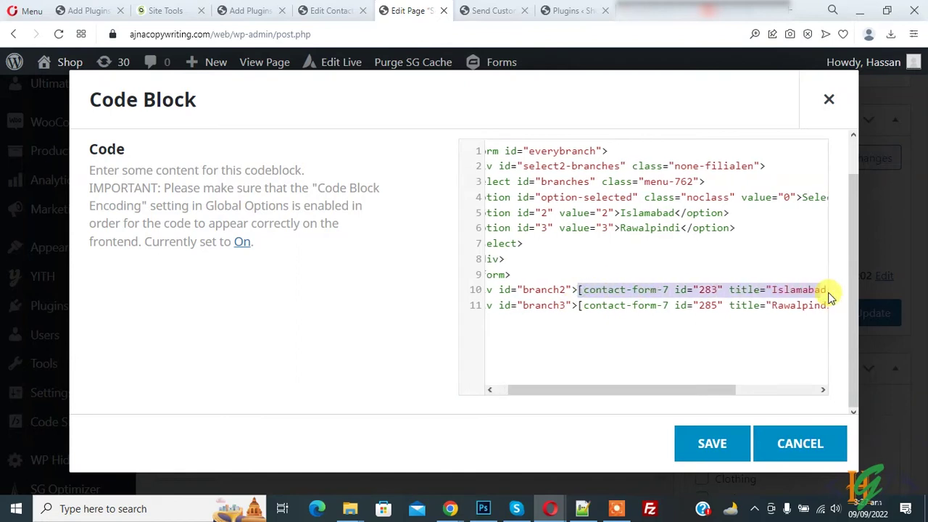
{"action": "left_click_drag", "start_coordinate": [704, 389], "coordinate": [692, 390]}
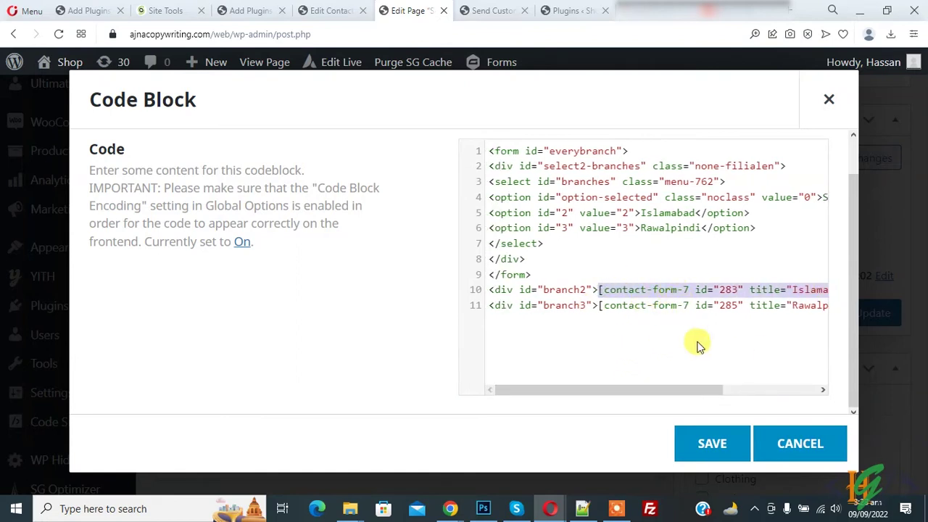
{"action": "left_click", "coordinate": [714, 443]}
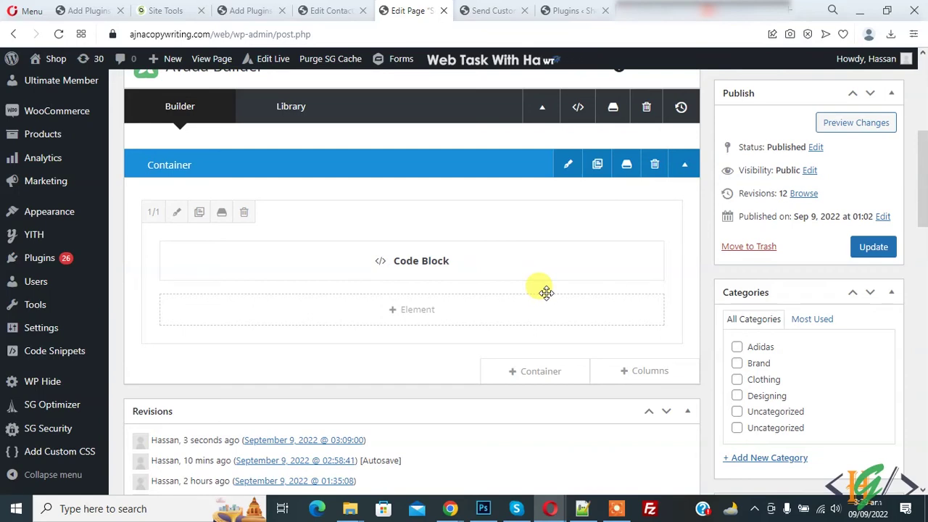
Add the rule ".hide { display: none !important; }" to the page's custom CSS.
{"action": "scroll", "coordinate": [546, 292], "scroll_direction": "down", "scroll_amount": 10}
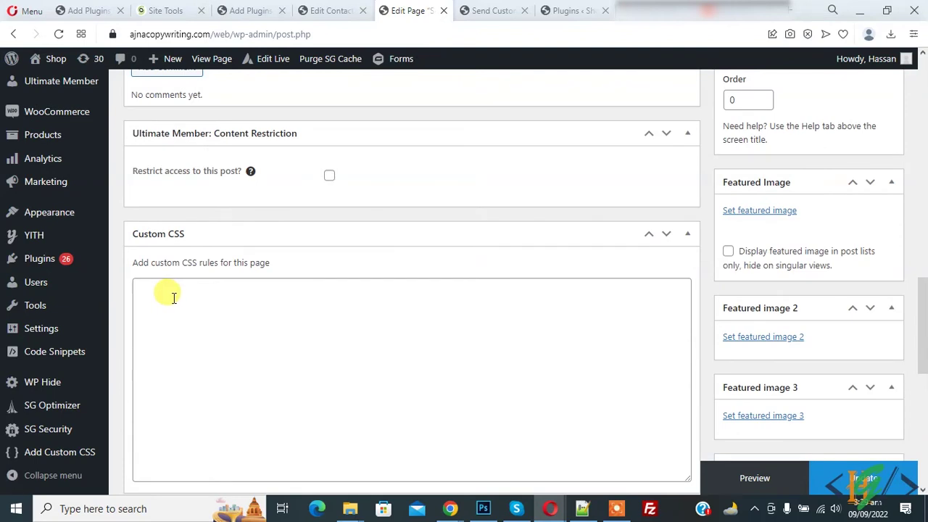
{"action": "left_click", "coordinate": [173, 297]}
{"action": "type", "text": ".hide {     display: none !important; }"}
{"action": "left_click_drag", "start_coordinate": [159, 321], "coordinate": [127, 288]}
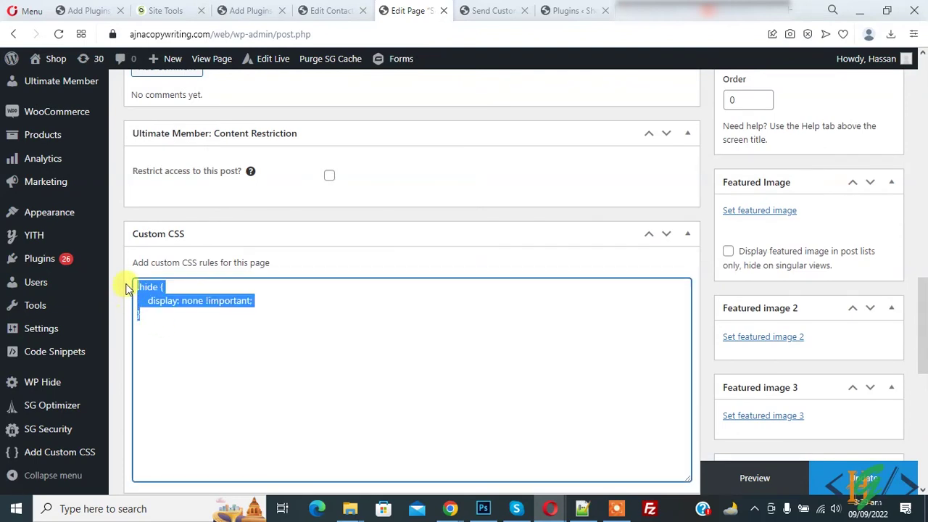
{"action": "left_click", "coordinate": [161, 310]}
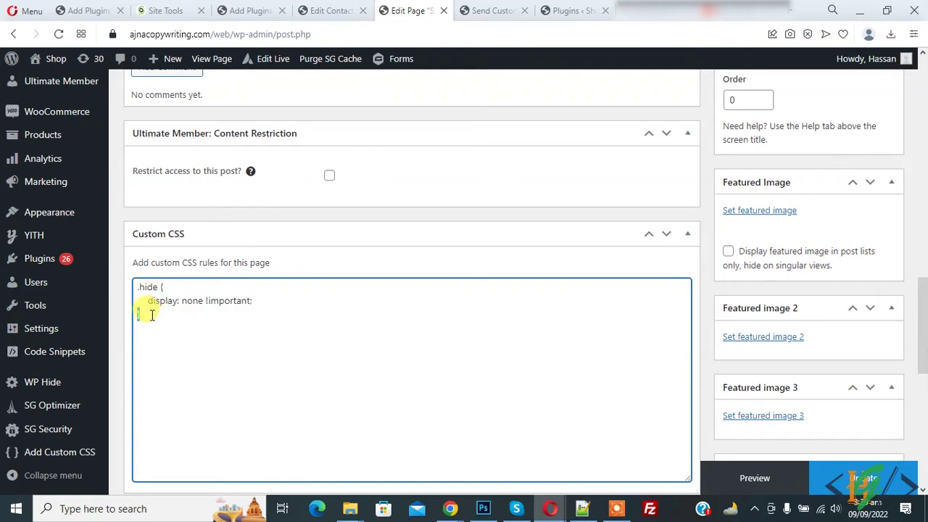
{"action": "left_click_drag", "start_coordinate": [138, 288], "coordinate": [242, 300]}
{"action": "left_click", "coordinate": [269, 298]}
Update the page "Send Custom Message to User Email Based on Dropdown".
{"action": "scroll", "coordinate": [866, 321], "scroll_direction": "up", "scroll_amount": 10}
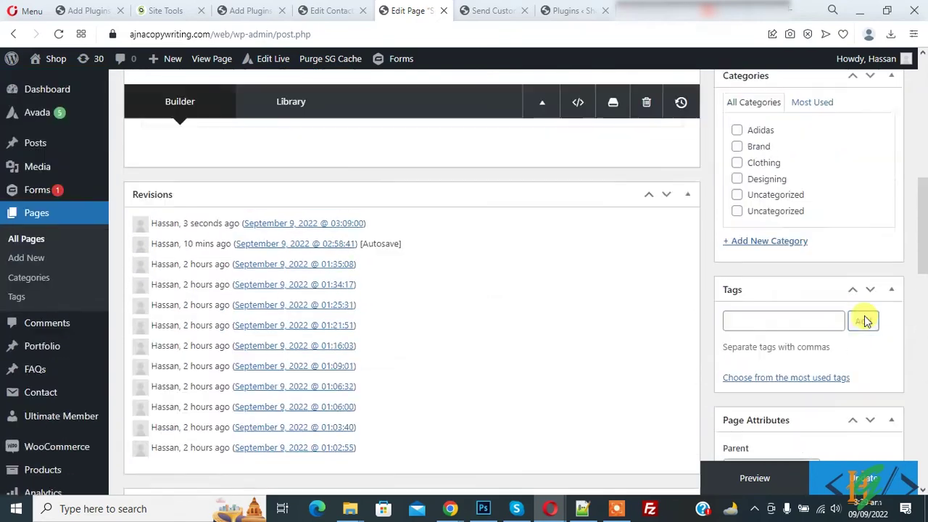
{"action": "scroll", "coordinate": [866, 321], "scroll_direction": "up", "scroll_amount": 5}
{"action": "left_click", "coordinate": [870, 179]}
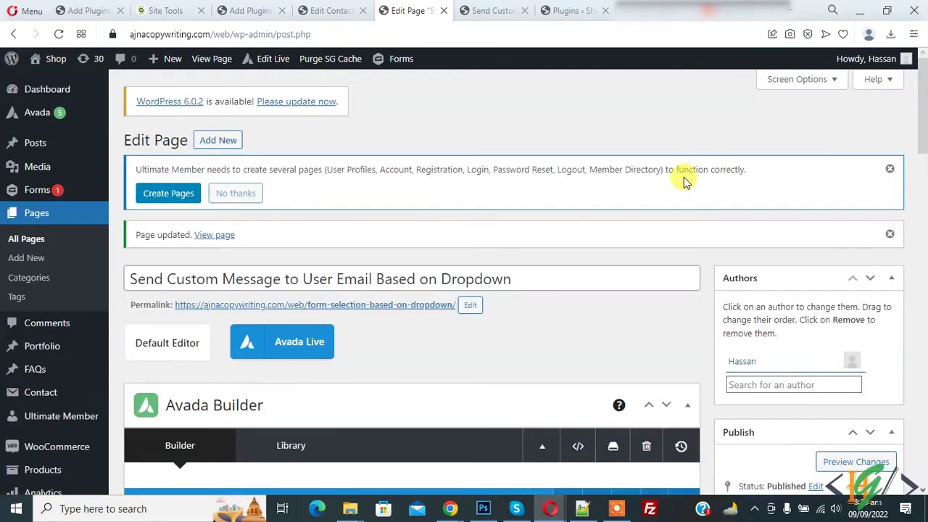
View the live page and examine the Select Branch dropdown and the branch forms below it.
{"action": "left_click", "coordinate": [488, 10]}
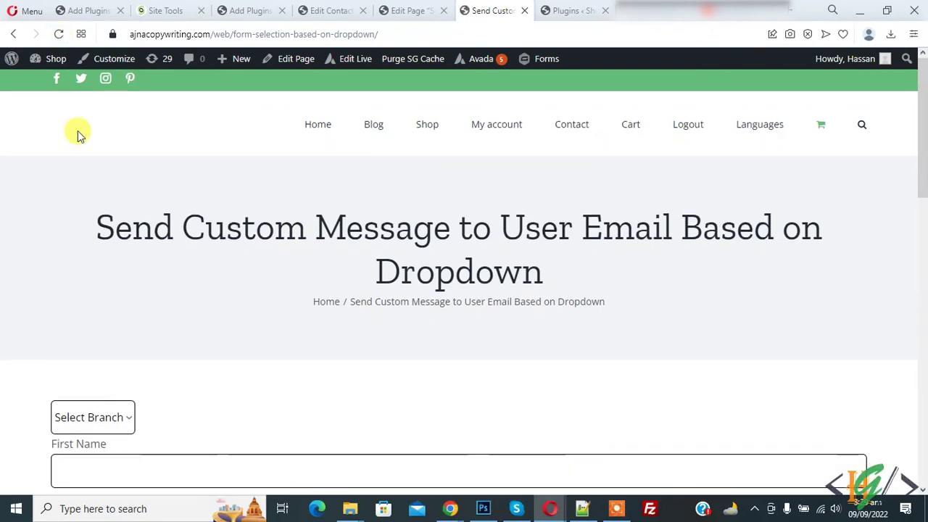
{"action": "scroll", "coordinate": [77, 133], "scroll_direction": "down", "scroll_amount": 3}
{"action": "scroll", "coordinate": [92, 158], "scroll_direction": "down", "scroll_amount": 1}
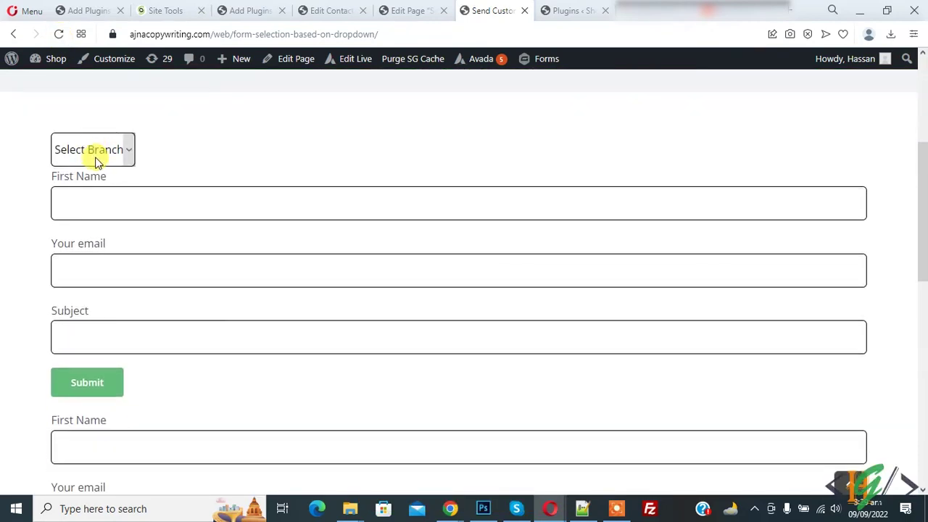
Choose Rawalpindi in the live page's Select Branch dropdown and examine the branch forms shown below it.
{"action": "left_click", "coordinate": [98, 161]}
{"action": "left_click", "coordinate": [99, 206]}
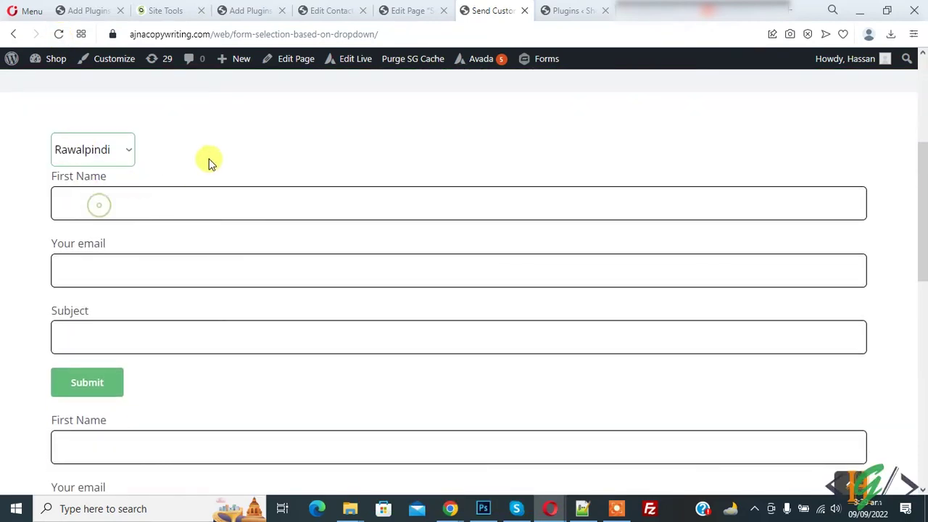
{"action": "left_click", "coordinate": [208, 162]}
{"action": "left_click", "coordinate": [79, 208]}
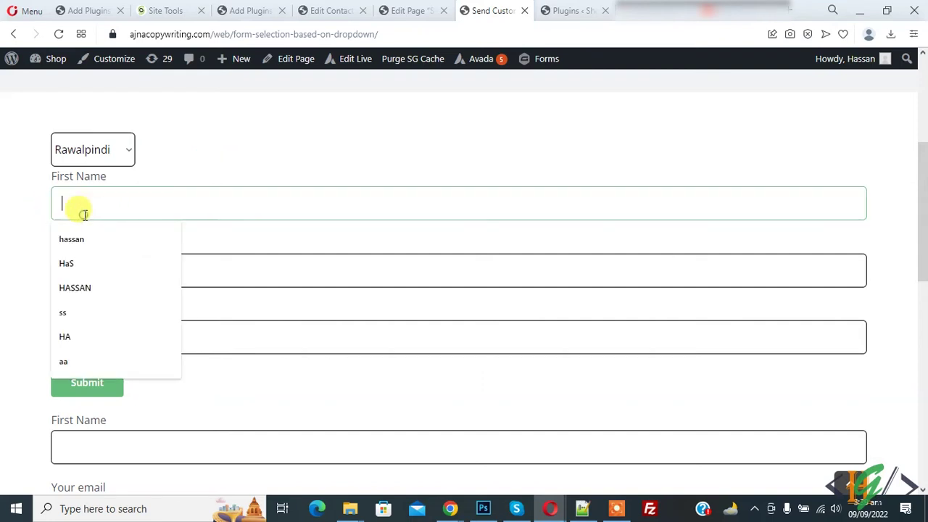
{"action": "left_click", "coordinate": [14, 192]}
{"action": "scroll", "coordinate": [124, 274], "scroll_direction": "down", "scroll_amount": 3}
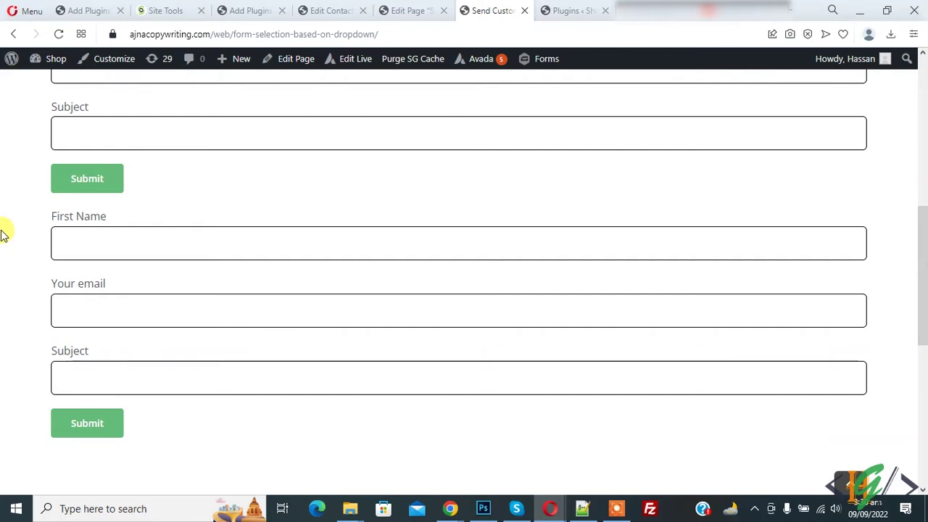
{"action": "scroll", "coordinate": [4, 233], "scroll_direction": "up", "scroll_amount": 2}
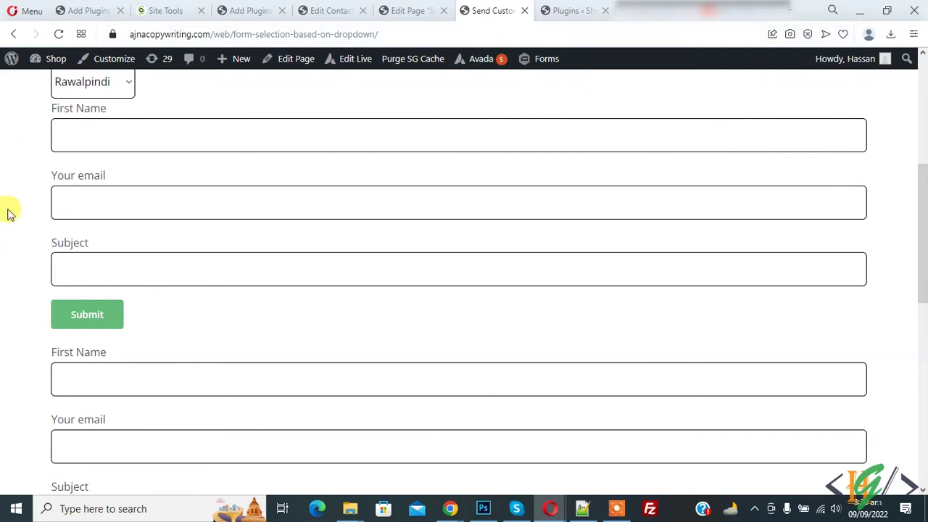
Search the WordPress plugin directory for "wpcode".
{"action": "left_click", "coordinate": [263, 12]}
{"action": "left_click", "coordinate": [738, 242]}
{"action": "type", "text": "wpcode"}
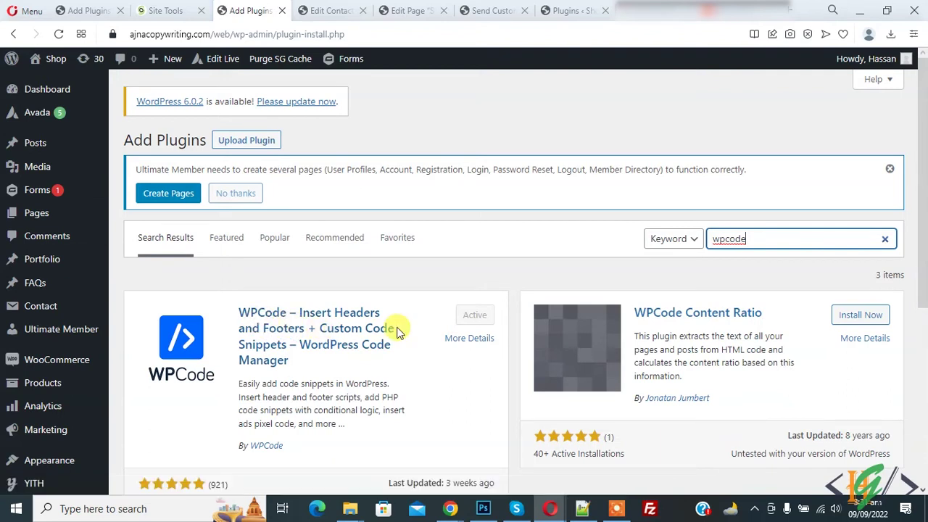
Open the WPCode snippet list and start a new blank custom snippet.
{"action": "scroll", "coordinate": [363, 284], "scroll_direction": "down", "scroll_amount": 4}
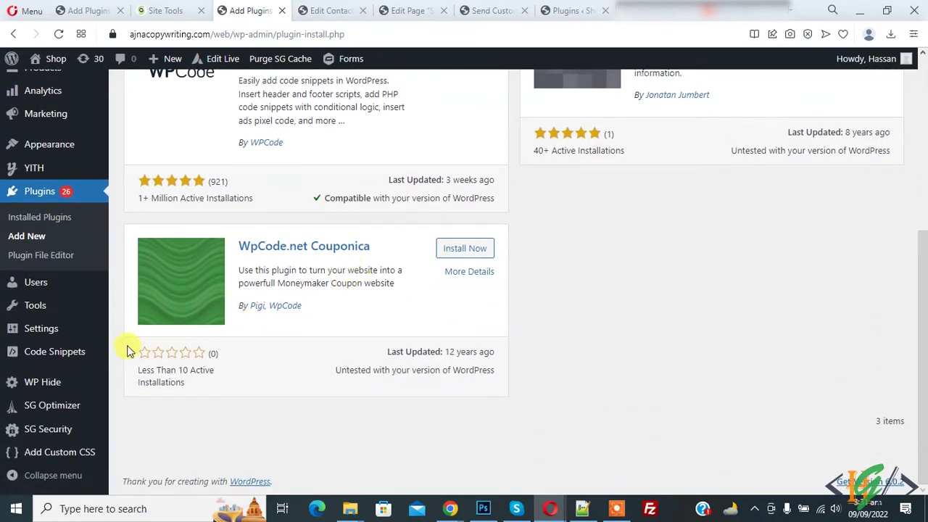
{"action": "mouse_move", "coordinate": [56, 357]}
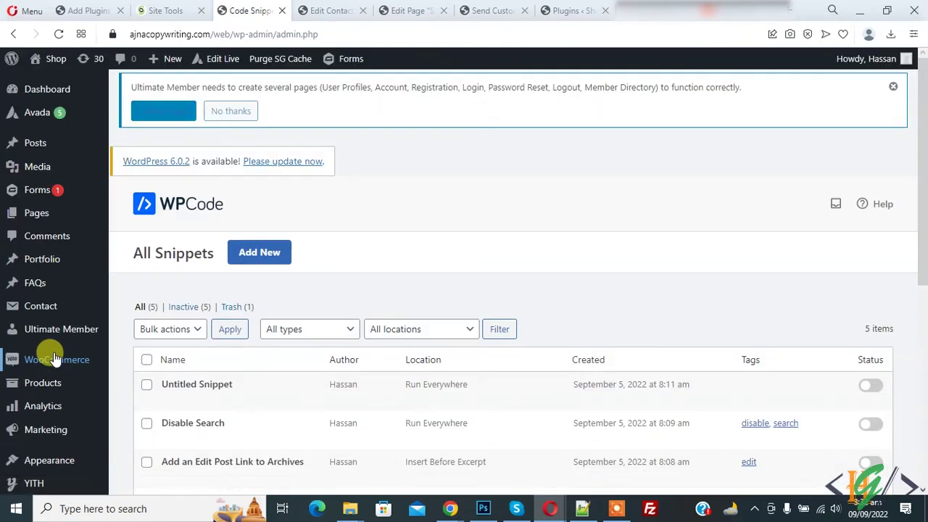
{"action": "left_click", "coordinate": [254, 253]}
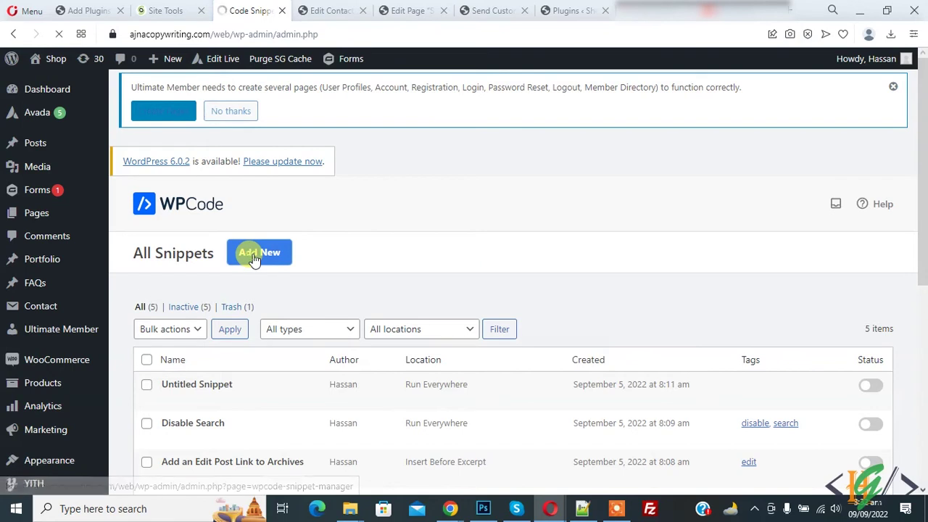
{"action": "mouse_move", "coordinate": [406, 406]}
{"action": "left_click", "coordinate": [436, 419]}
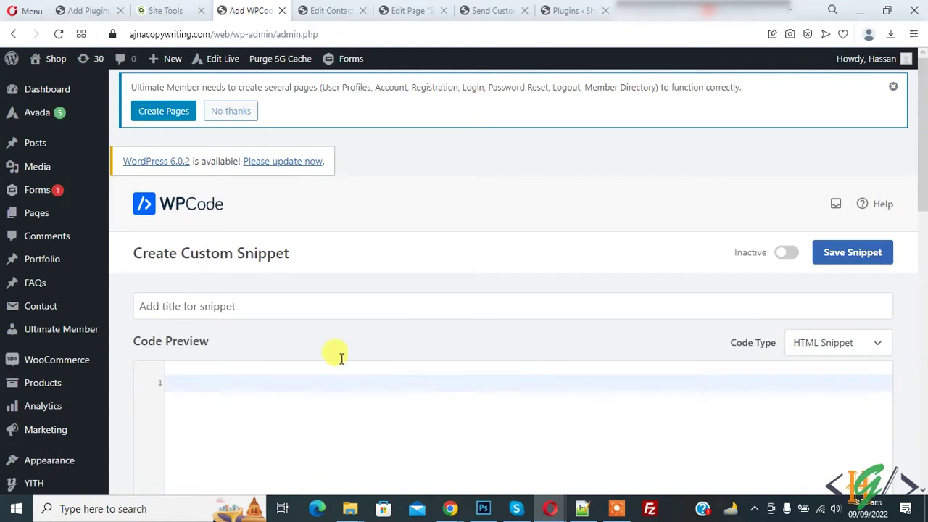
{"action": "left_click_drag", "start_coordinate": [133, 252], "coordinate": [267, 253]}
{"action": "left_click", "coordinate": [282, 261]}
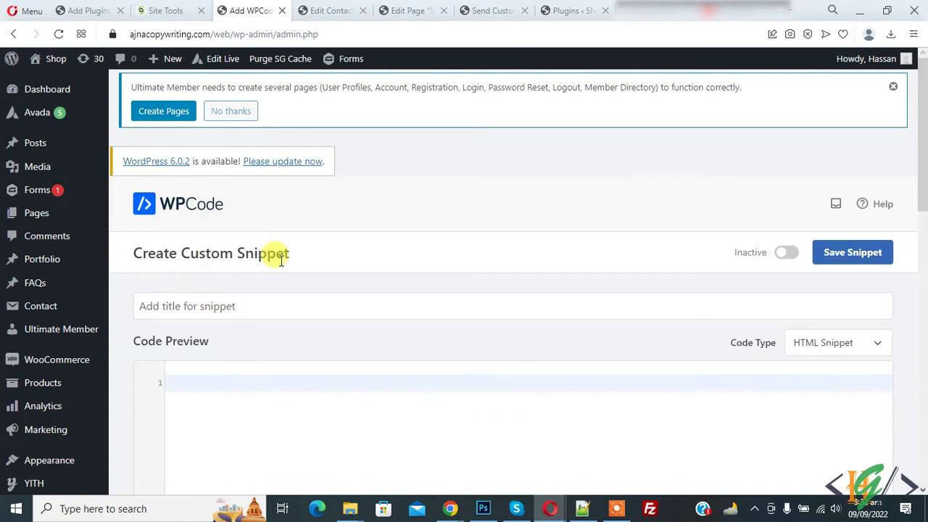
Title the snippet "java contact form 7" and set its code type to JavaScript Snippet.
{"action": "left_click", "coordinate": [255, 306]}
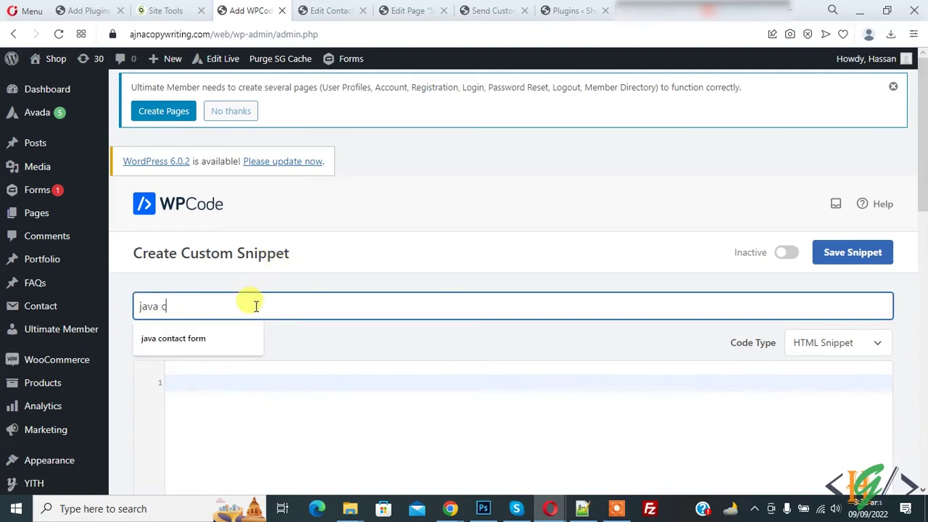
{"action": "type", "text": "java contact form 7"}
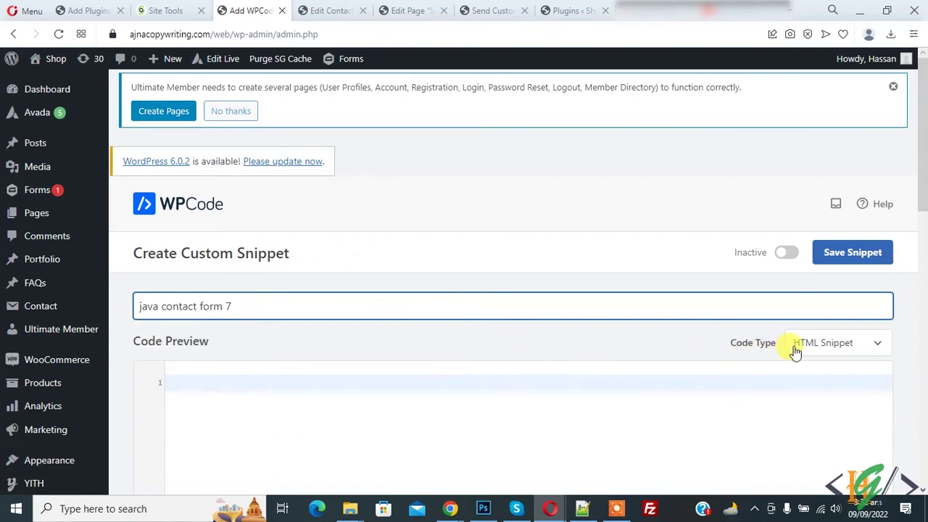
{"action": "left_click", "coordinate": [817, 344]}
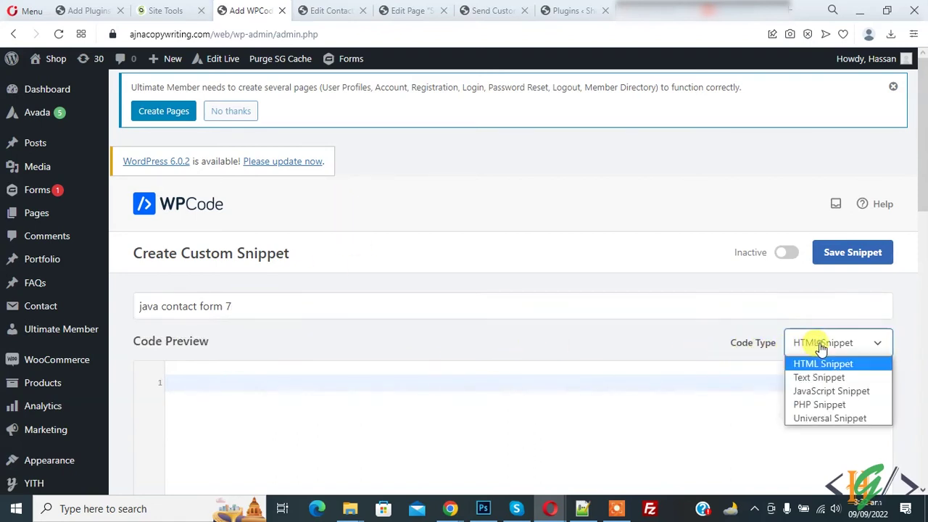
{"action": "left_click", "coordinate": [830, 390]}
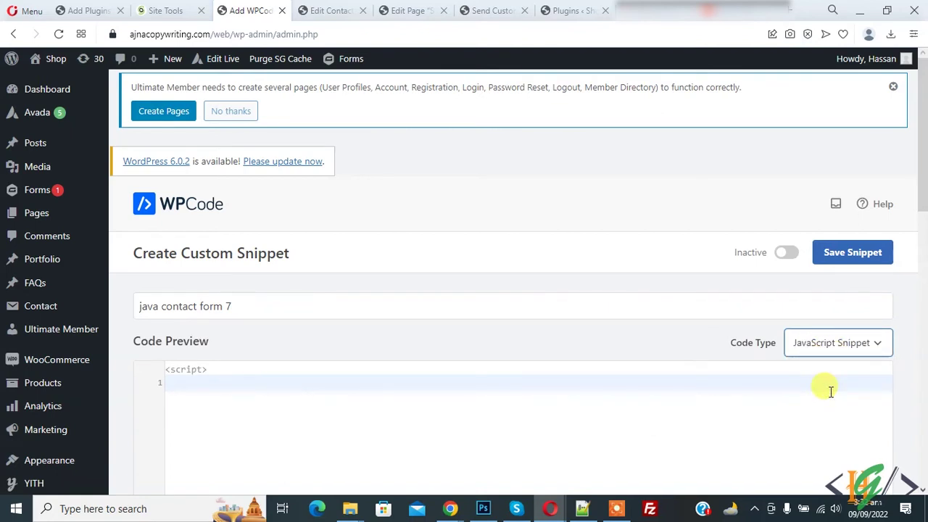
Paste the copied JavaScript function for showing and hiding the branch forms into the snippet's code.
{"action": "scroll", "coordinate": [831, 391], "scroll_direction": "down", "scroll_amount": 3}
{"action": "left_click", "coordinate": [383, 185]}
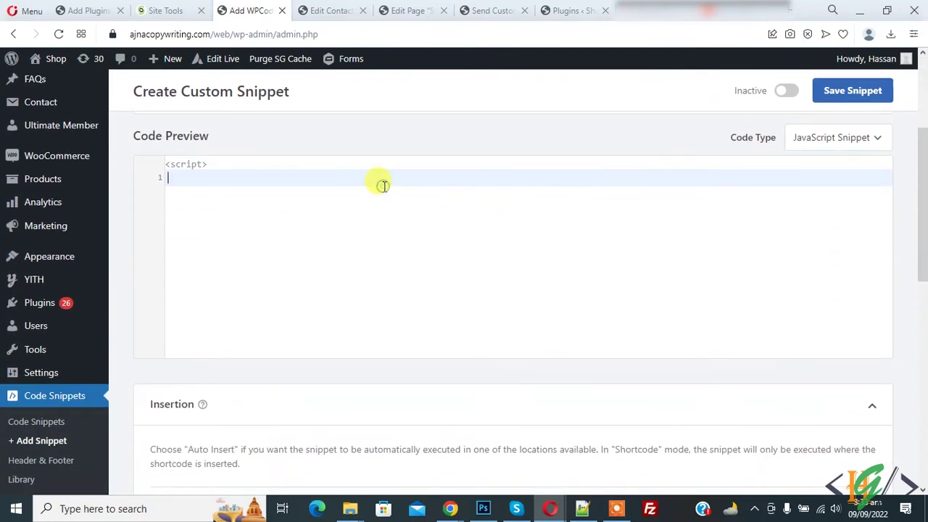
{"action": "key", "text": "ctrl+v"}
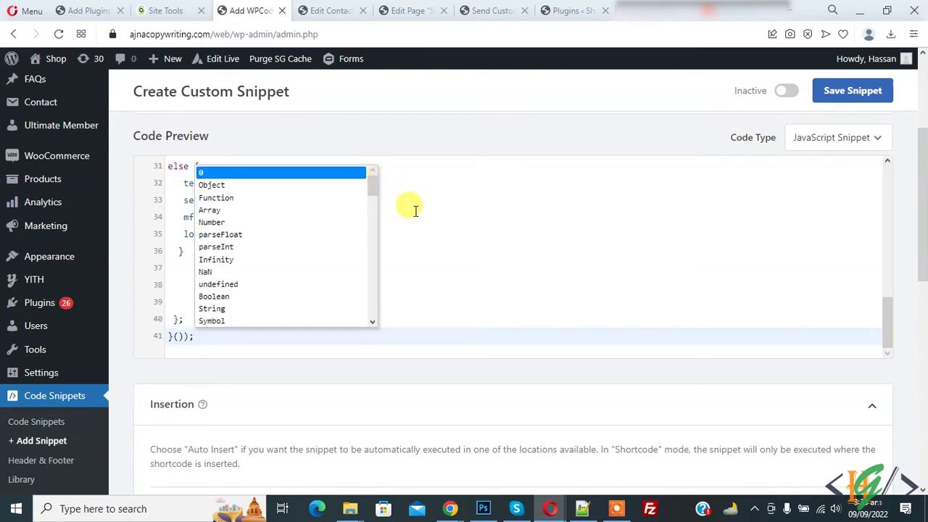
{"action": "left_click_drag", "start_coordinate": [194, 337], "coordinate": [138, 119]}
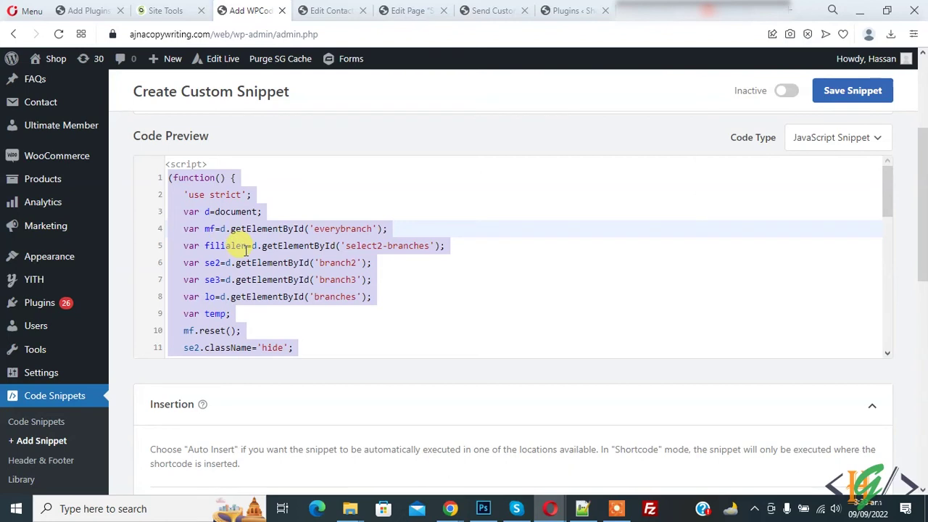
Compare the 'everybranch' ID in the snippet's mf variable with the form ID in the page's code block.
{"action": "key", "text": "ctrl+plus"}
{"action": "key", "text": "ctrl+plus"}
{"action": "left_click_drag", "start_coordinate": [210, 226], "coordinate": [294, 226]}
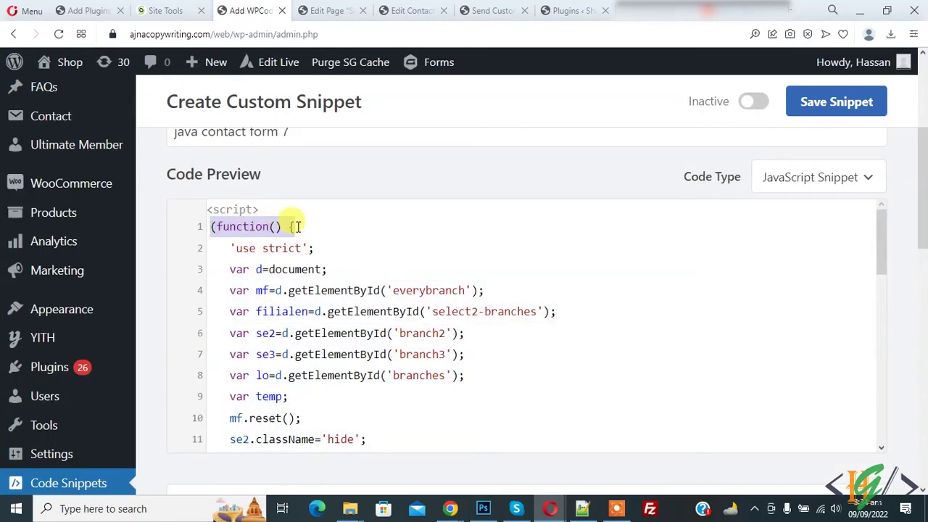
{"action": "left_click_drag", "start_coordinate": [232, 269], "coordinate": [310, 269]}
{"action": "left_click", "coordinate": [272, 291]}
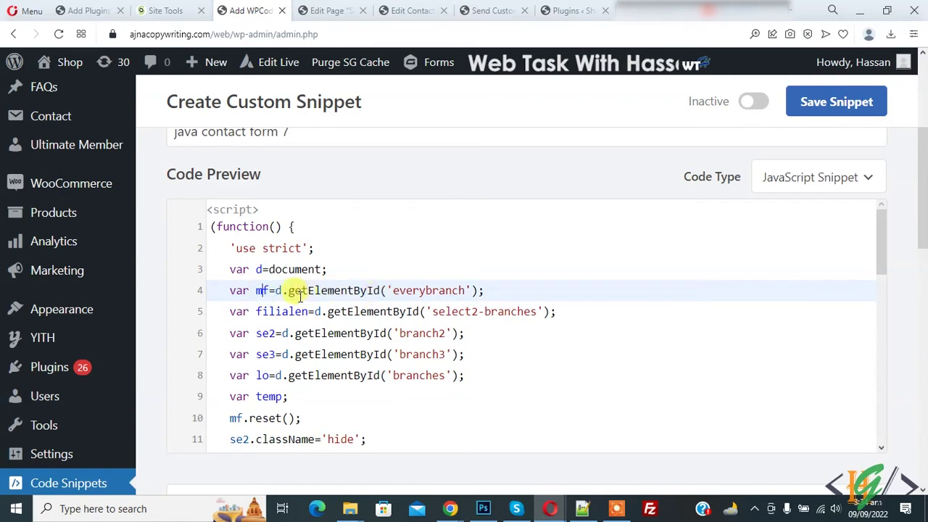
{"action": "double_click", "coordinate": [402, 291]}
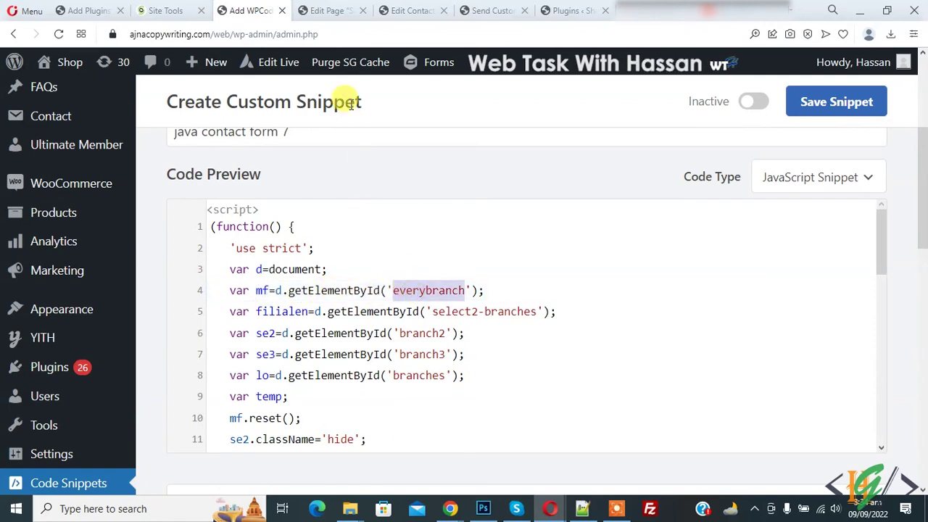
{"action": "left_click", "coordinate": [331, 10]}
{"action": "double_click", "coordinate": [569, 192]}
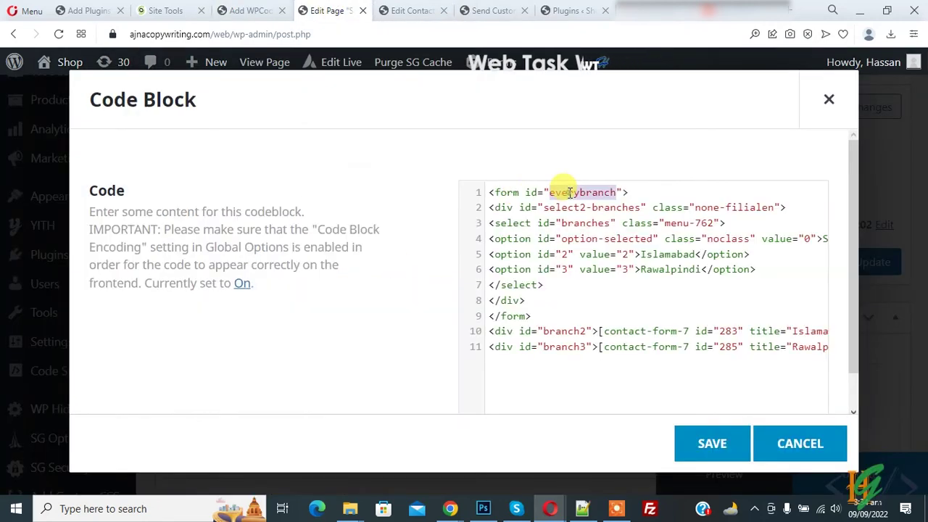
{"action": "left_click", "coordinate": [222, 16]}
{"action": "double_click", "coordinate": [425, 290]}
Compare the snippet's 'select2-branches' ID with the div ID in the page's code block.
{"action": "left_click_drag", "start_coordinate": [328, 311], "coordinate": [515, 312]}
{"action": "left_click", "coordinate": [508, 312]}
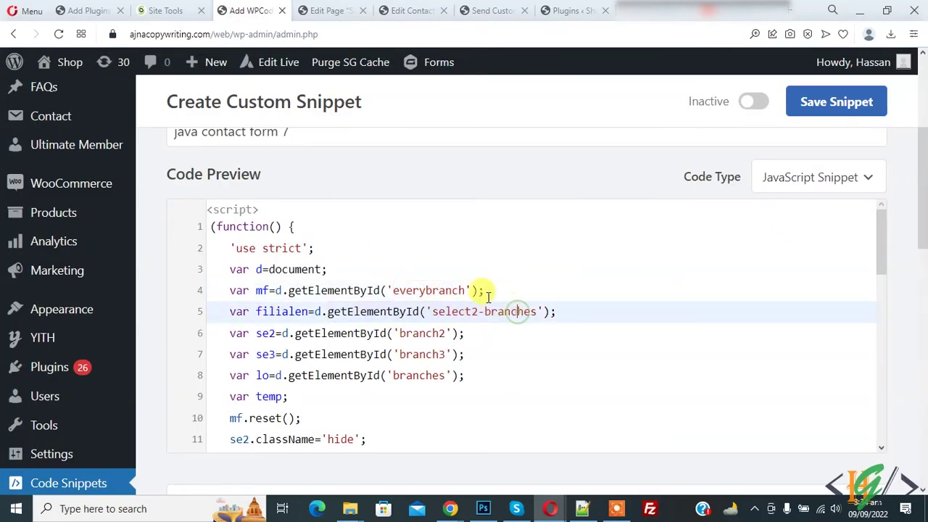
{"action": "left_click", "coordinate": [330, 10]}
{"action": "left_click", "coordinate": [588, 208]}
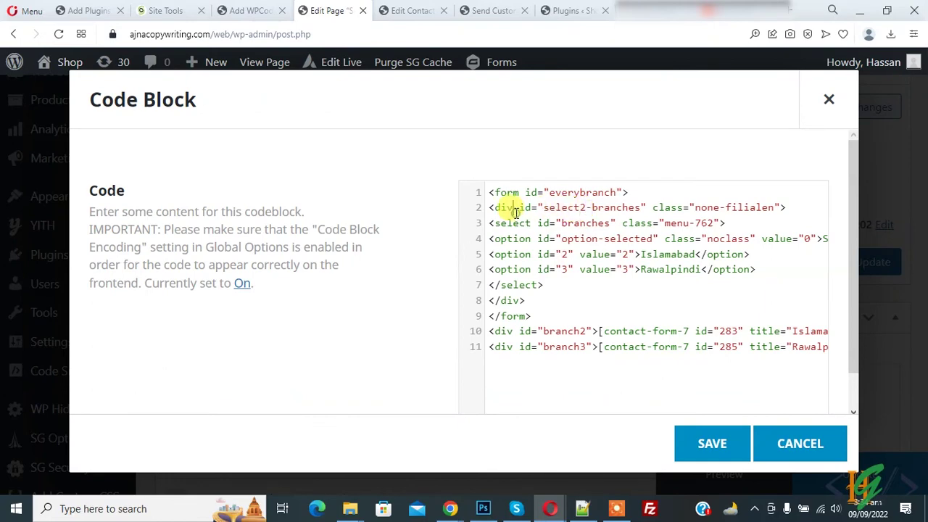
{"action": "left_click", "coordinate": [251, 10]}
Check the snippet's 'branch2', 'branch3' and 'branches' IDs against the divs and select element in the page's code block.
{"action": "scroll", "coordinate": [366, 301], "scroll_direction": "down", "scroll_amount": 1}
{"action": "double_click", "coordinate": [420, 287]}
{"action": "double_click", "coordinate": [418, 307]}
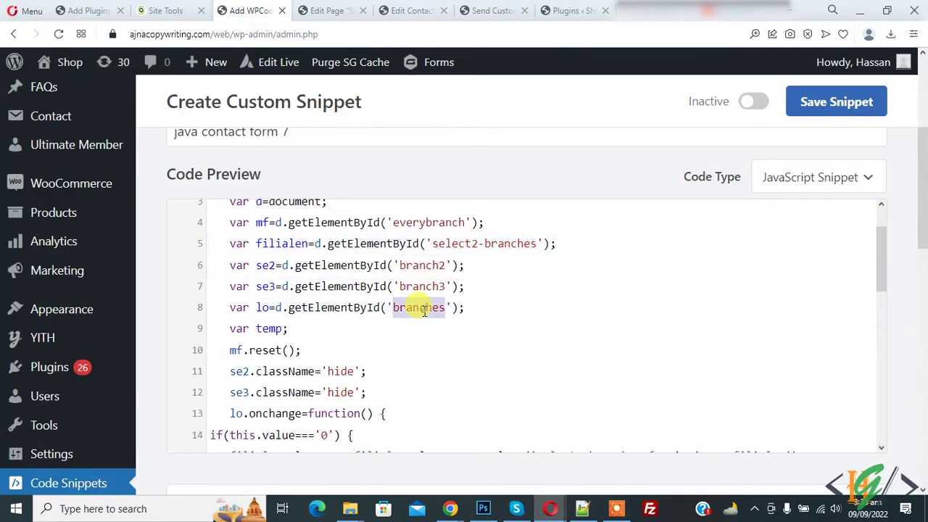
{"action": "left_click_drag", "start_coordinate": [254, 266], "coordinate": [271, 267]}
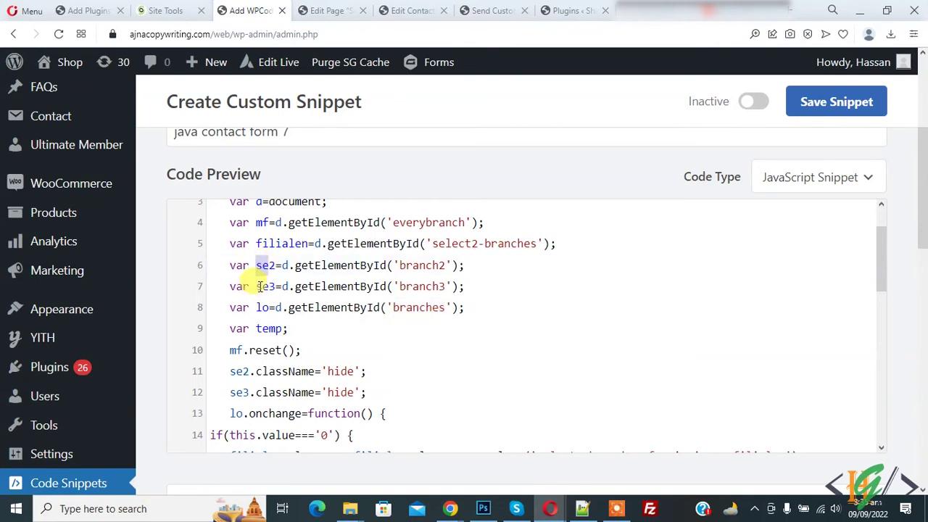
{"action": "left_click", "coordinate": [419, 265]}
{"action": "left_click", "coordinate": [420, 287]}
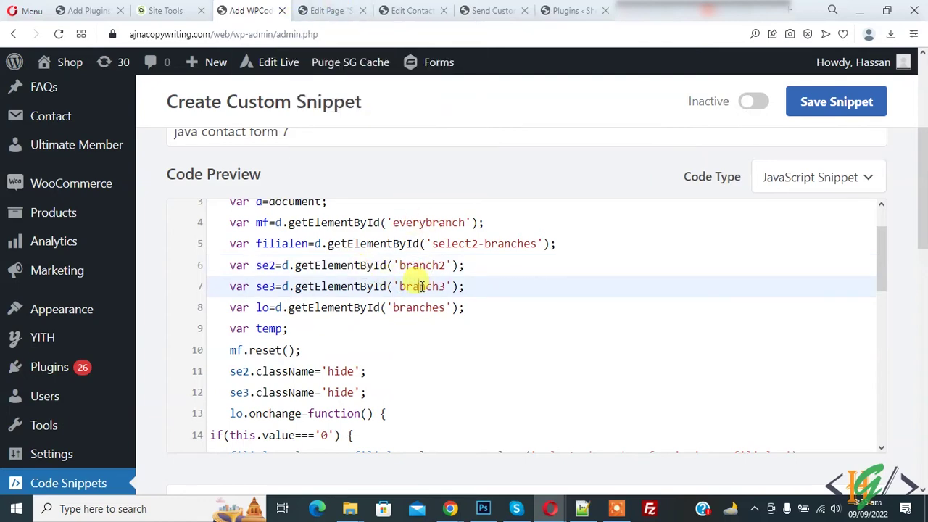
{"action": "key", "text": "ctrl+Tab"}
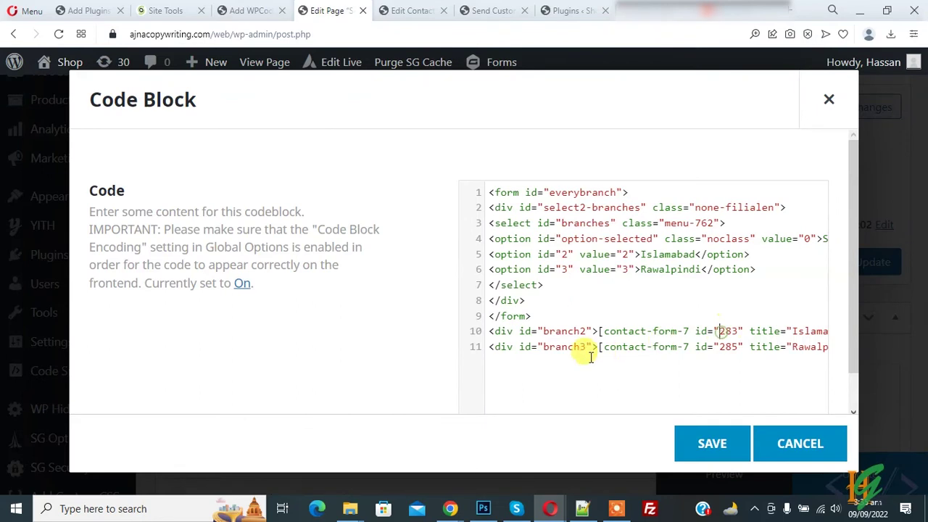
{"action": "double_click", "coordinate": [569, 346]}
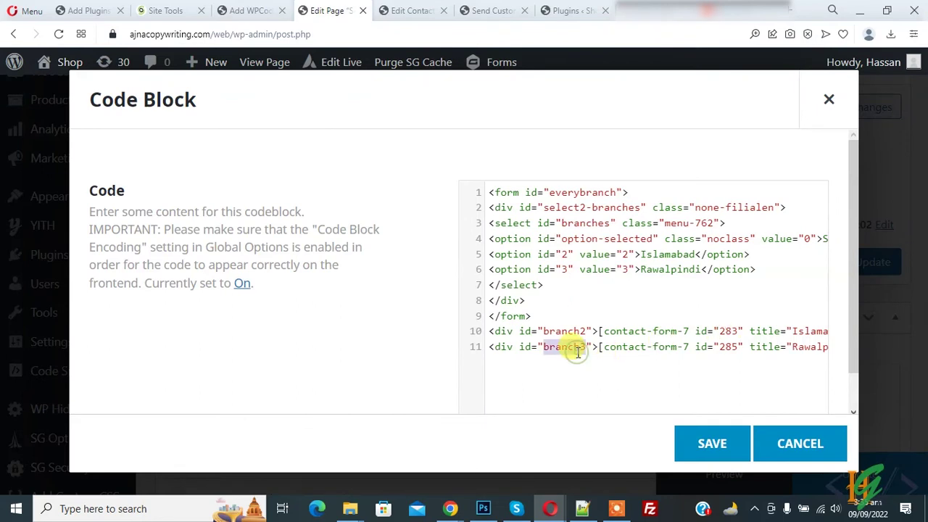
{"action": "double_click", "coordinate": [577, 223]}
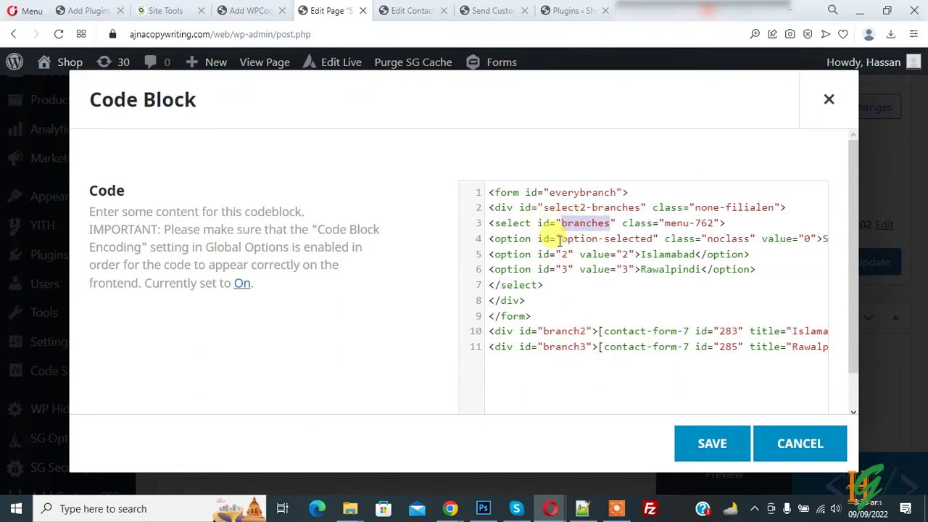
{"action": "left_click", "coordinate": [254, 11]}
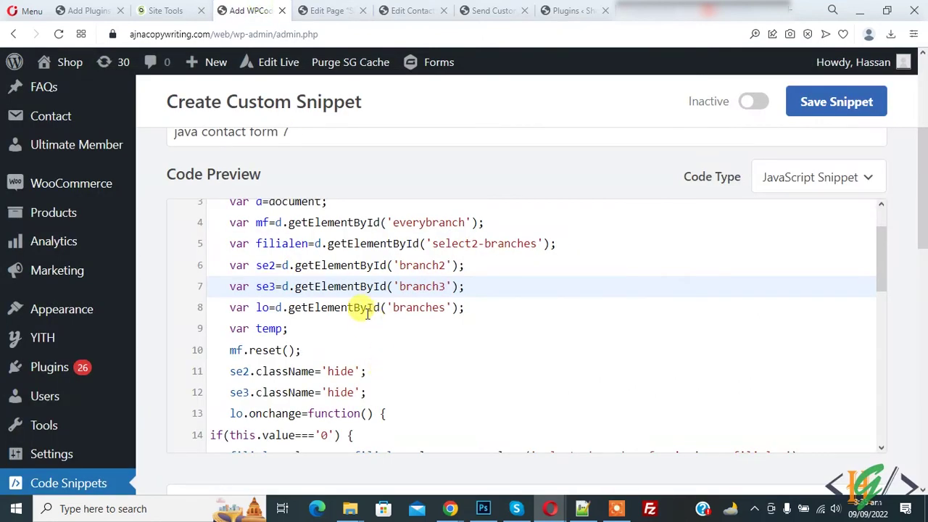
Examine the snippet lines that assign the 'hide' class to se2 and se3, and trace both variables to their branch IDs.
{"action": "scroll", "coordinate": [366, 311], "scroll_direction": "down", "scroll_amount": 2}
{"action": "double_click", "coordinate": [239, 300]}
{"action": "scroll", "coordinate": [253, 297], "scroll_direction": "up", "scroll_amount": 3}
{"action": "left_click", "coordinate": [264, 332]}
{"action": "double_click", "coordinate": [265, 332]}
{"action": "left_click", "coordinate": [425, 333]}
{"action": "scroll", "coordinate": [424, 333], "scroll_direction": "down", "scroll_amount": 4}
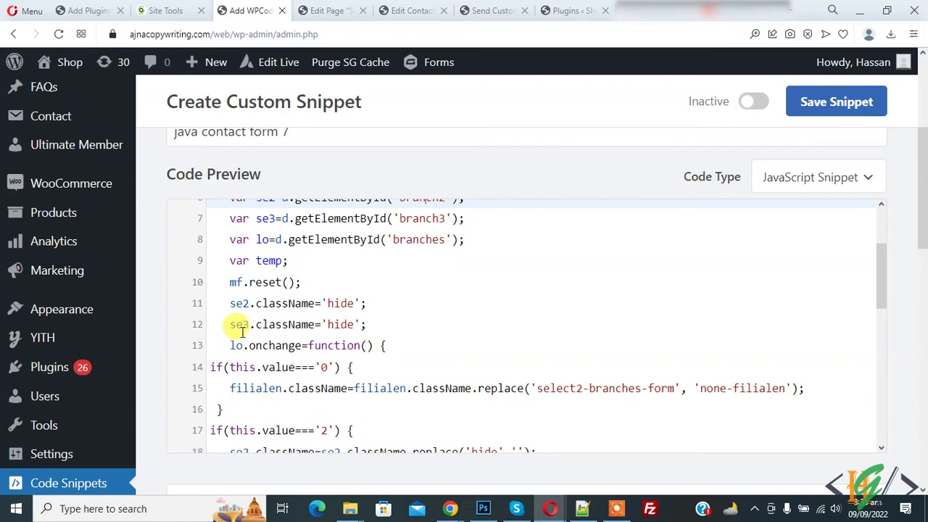
{"action": "left_click", "coordinate": [345, 303]}
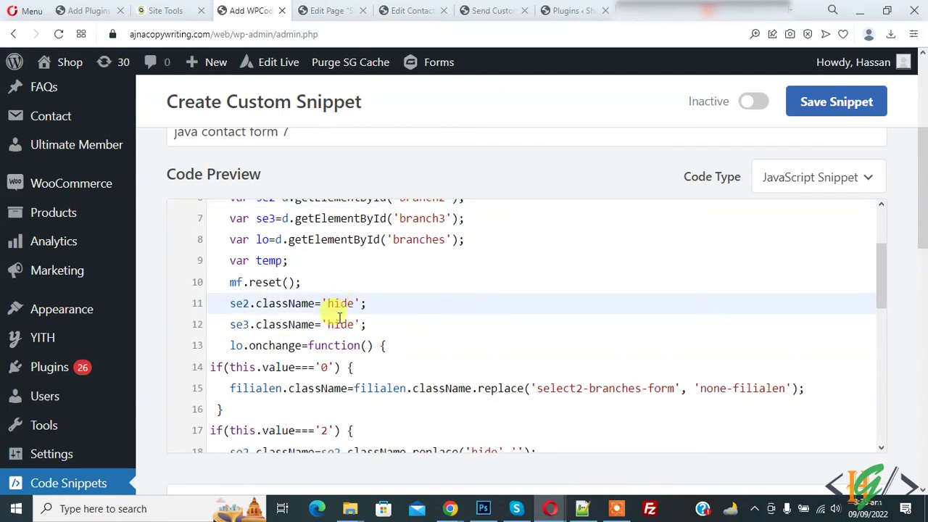
{"action": "left_click", "coordinate": [337, 319]}
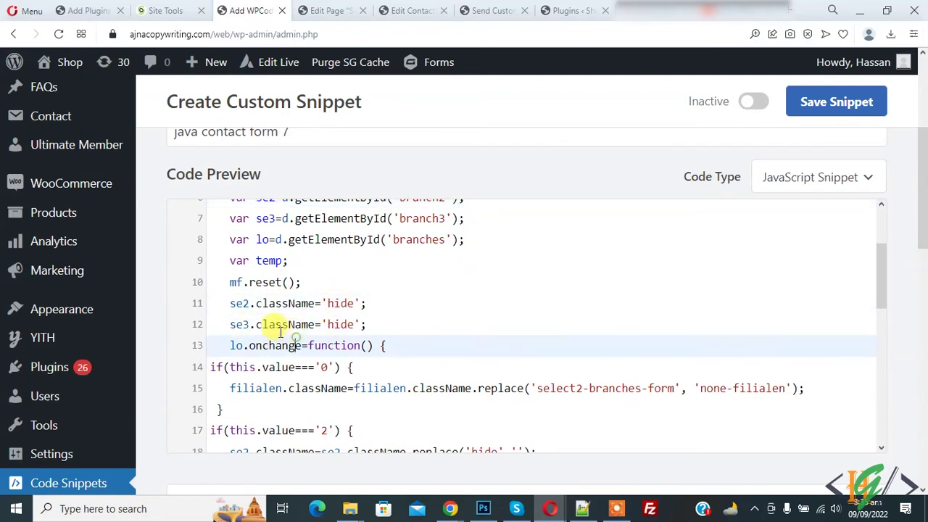
{"action": "double_click", "coordinate": [235, 324]}
{"action": "scroll", "coordinate": [259, 325], "scroll_direction": "up", "scroll_amount": 1}
{"action": "scroll", "coordinate": [408, 269], "scroll_direction": "up", "scroll_amount": 1}
{"action": "double_click", "coordinate": [410, 288]}
Compare the snippet's value '0' condition with the 'Select Branch' option in the page's code block, and check its filialen class replacement.
{"action": "scroll", "coordinate": [409, 290], "scroll_direction": "down", "scroll_amount": 2}
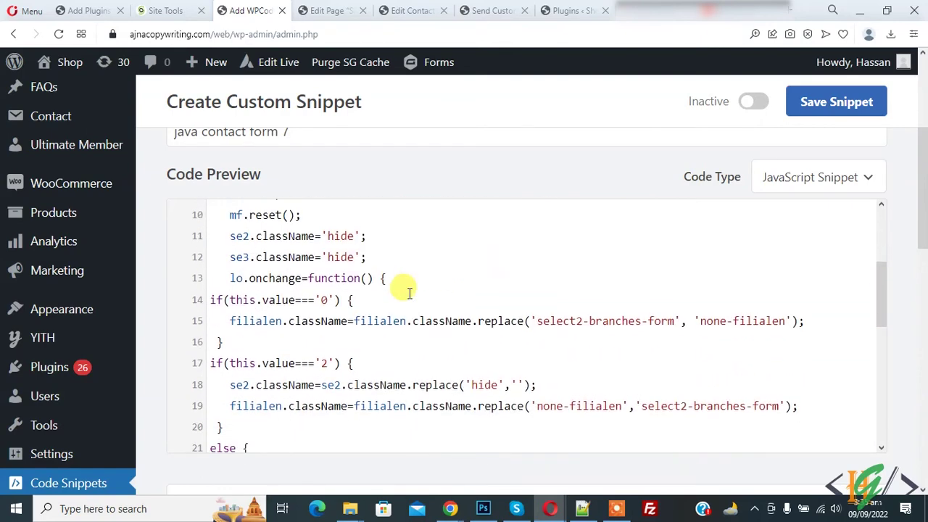
{"action": "left_click_drag", "start_coordinate": [213, 299], "coordinate": [304, 303]}
{"action": "left_click", "coordinate": [324, 301]}
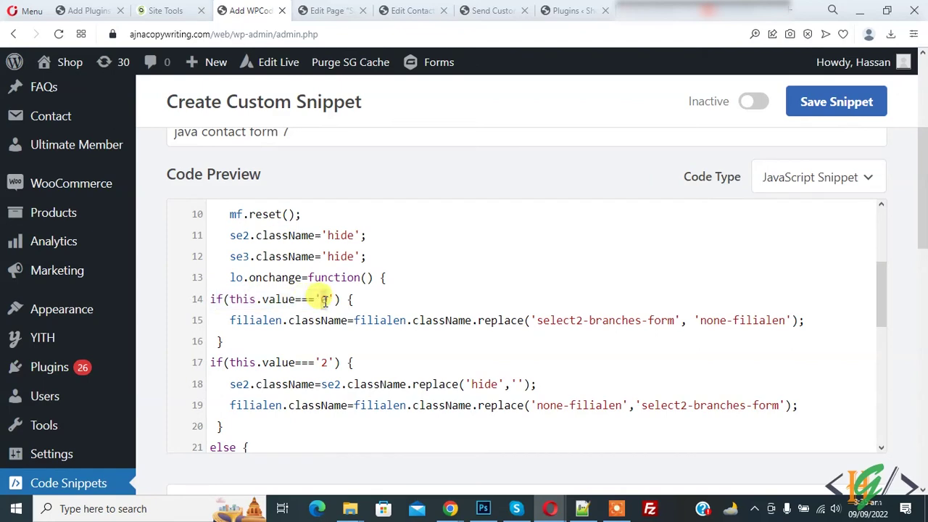
{"action": "left_click", "coordinate": [347, 10]}
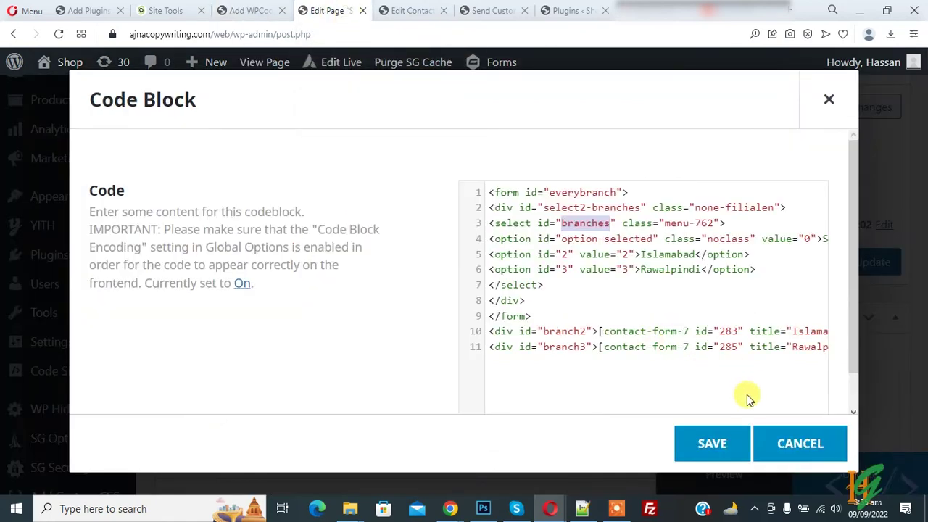
{"action": "left_click_drag", "start_coordinate": [825, 239], "coordinate": [837, 243]}
{"action": "left_click", "coordinate": [747, 242]}
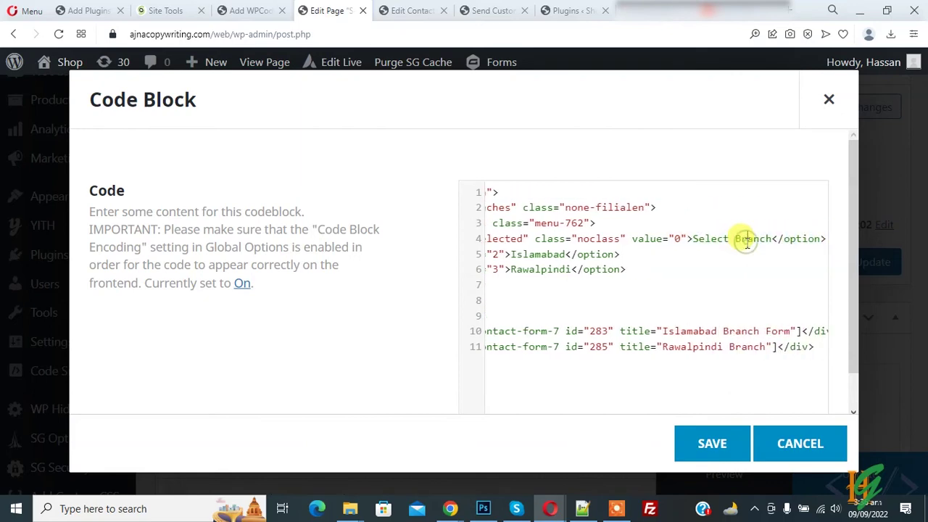
{"action": "left_click", "coordinate": [244, 9]}
{"action": "left_click", "coordinate": [327, 319]}
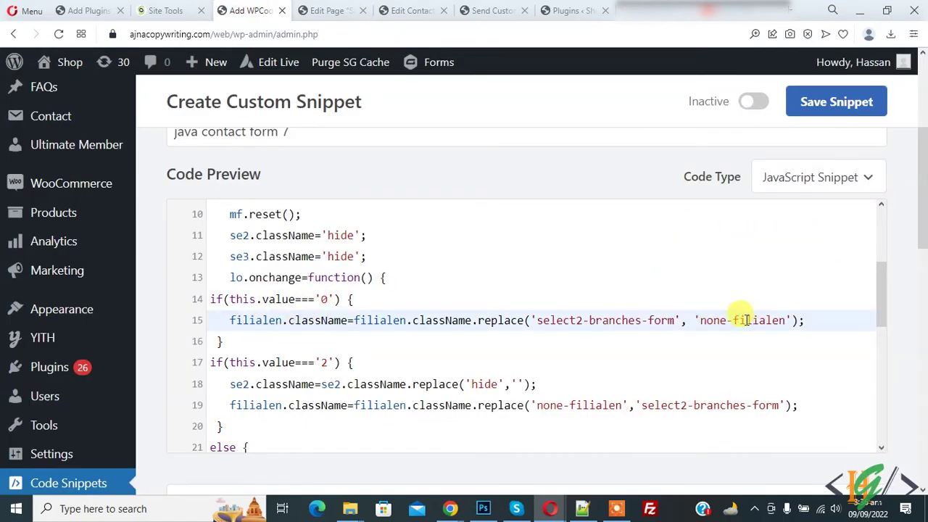
Compare the snippet's value '2' condition with the Islamabad option in the page's code block, and check its se2 'hide' replacement line.
{"action": "left_click", "coordinate": [221, 364]}
{"action": "left_click_drag", "start_coordinate": [216, 362], "coordinate": [254, 362]}
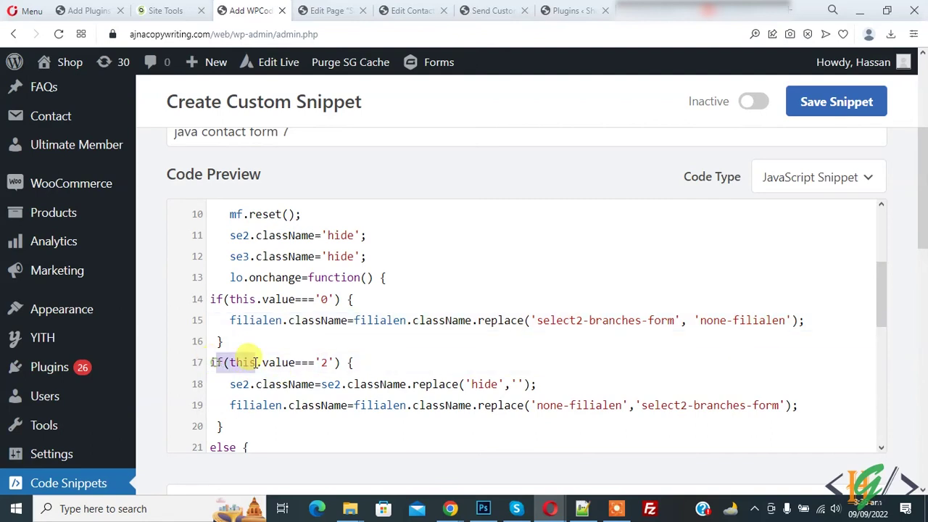
{"action": "left_click", "coordinate": [330, 10]}
{"action": "left_click_drag", "start_coordinate": [530, 332], "coordinate": [512, 268]}
{"action": "double_click", "coordinate": [622, 254]}
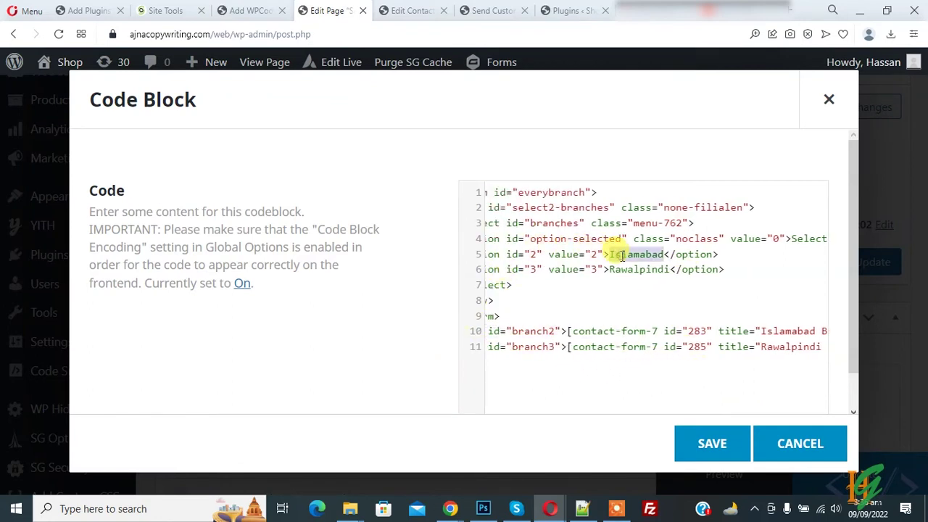
{"action": "left_click", "coordinate": [254, 10]}
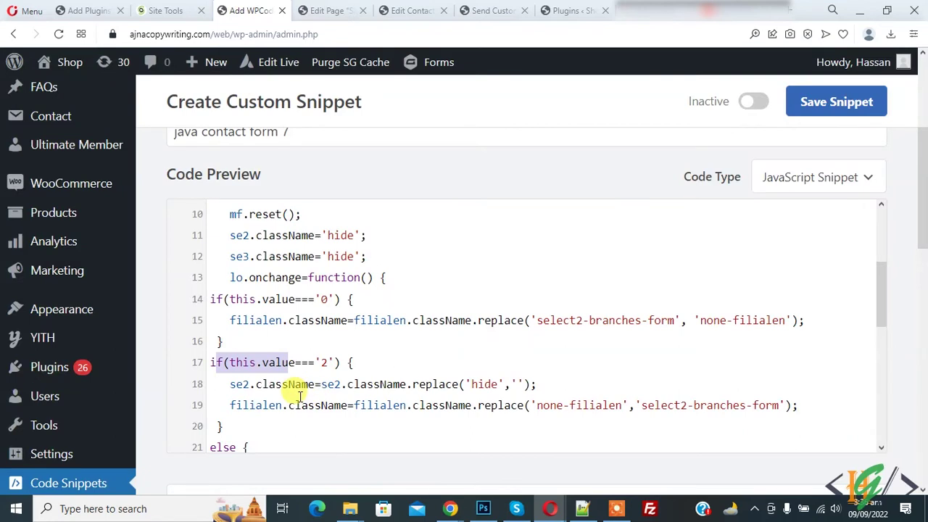
{"action": "left_click", "coordinate": [250, 388]}
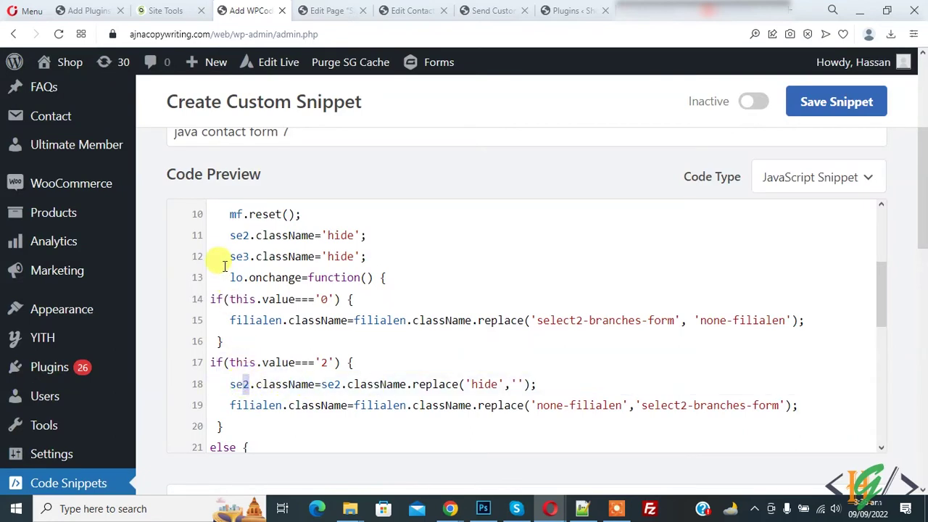